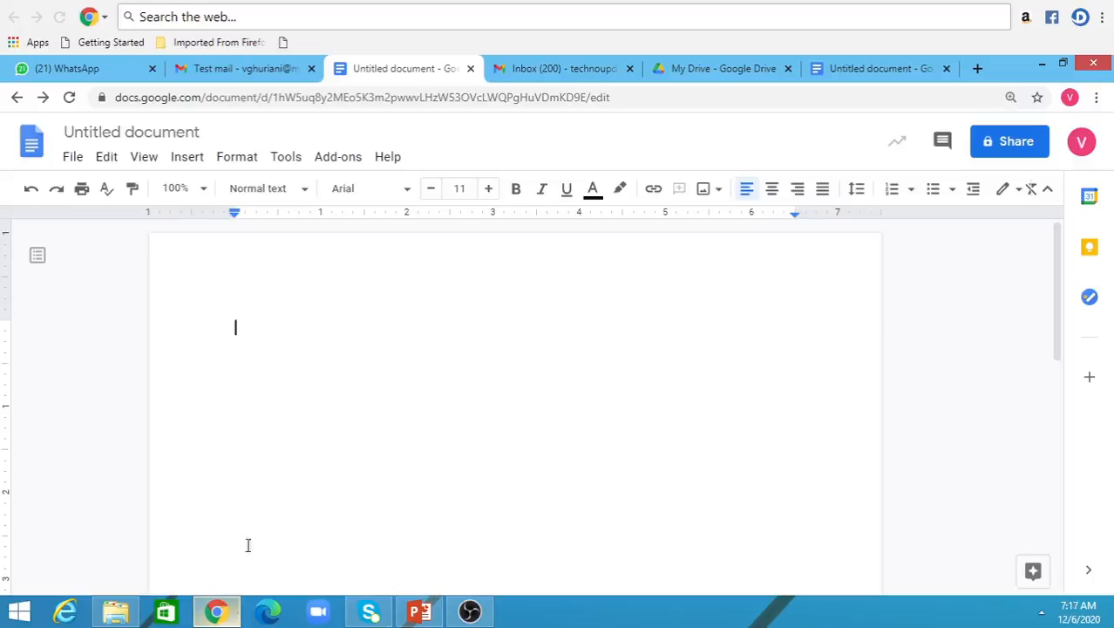
- Search the Docs add-on marketplace for Mail Merge and open the Quicklution add-on's page
left_click(338, 157)
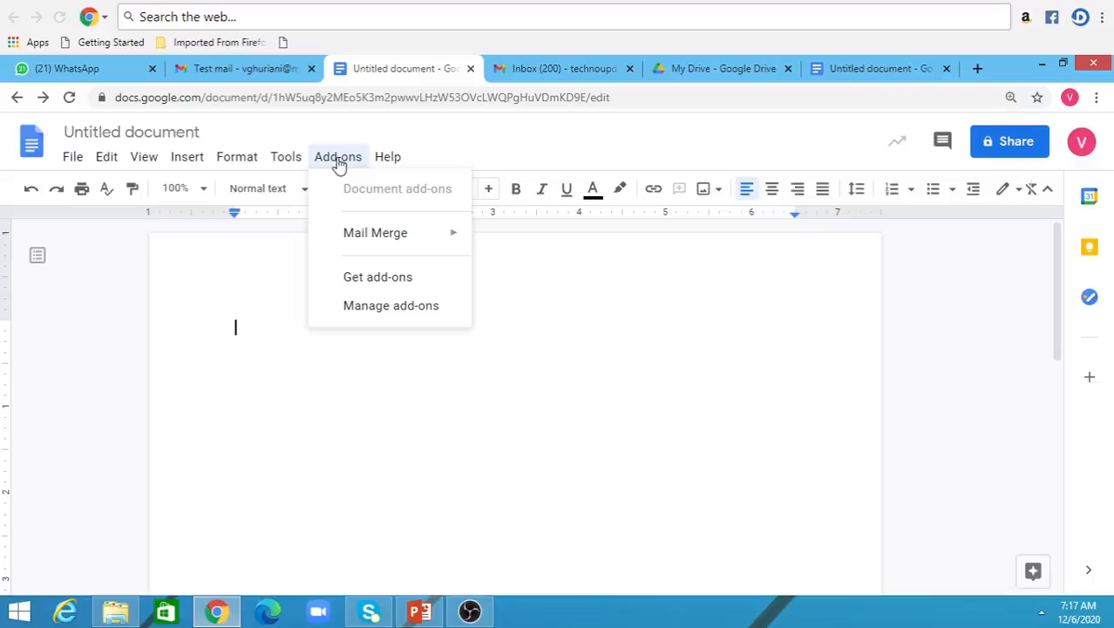
left_click(370, 279)
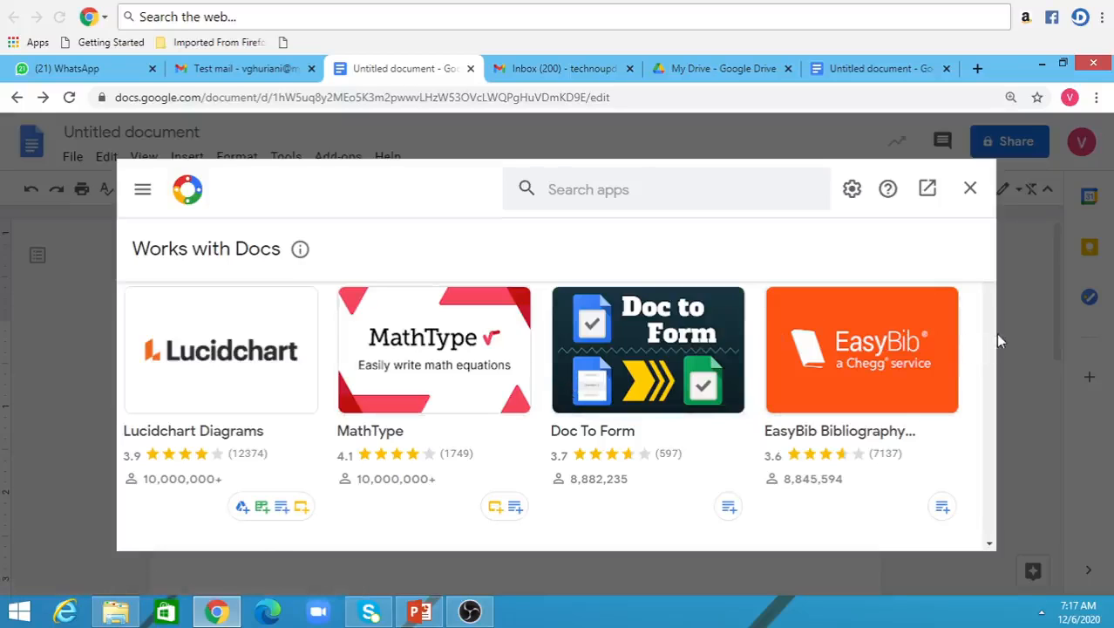
scroll(994, 340, "down", 3)
scroll(994, 343, "down", 5)
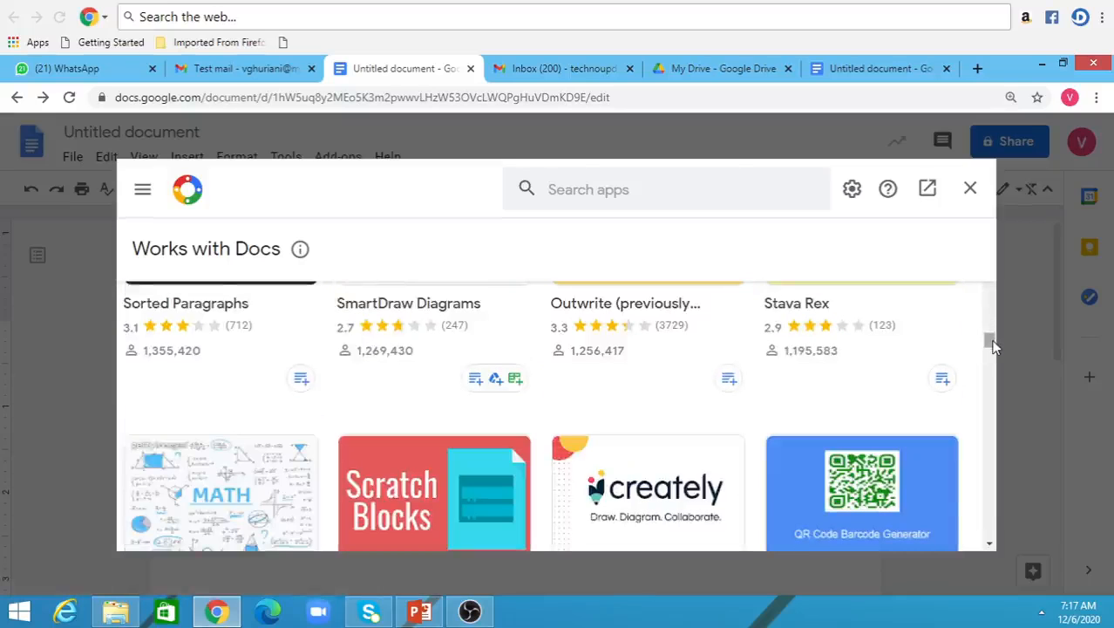
left_click_drag(994, 347, 987, 271)
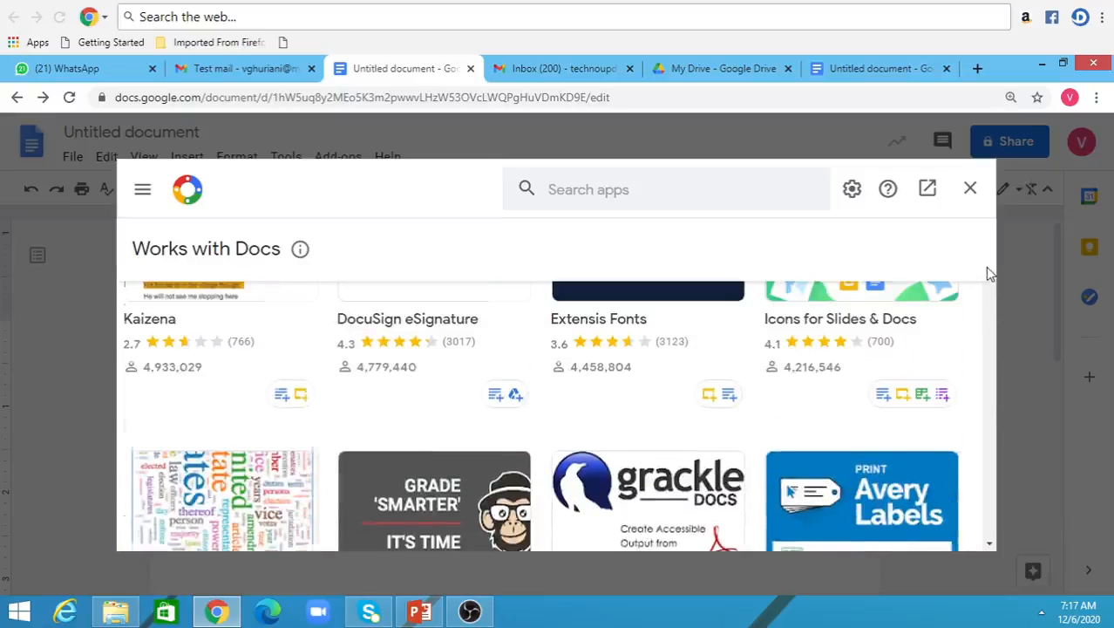
left_click(763, 184)
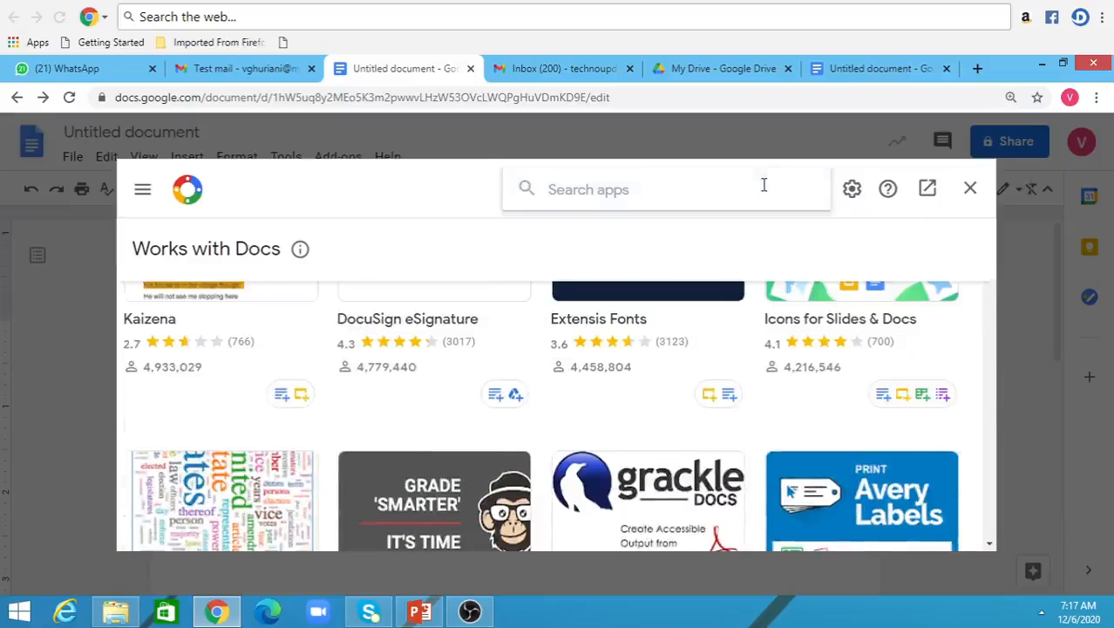
type("mail")
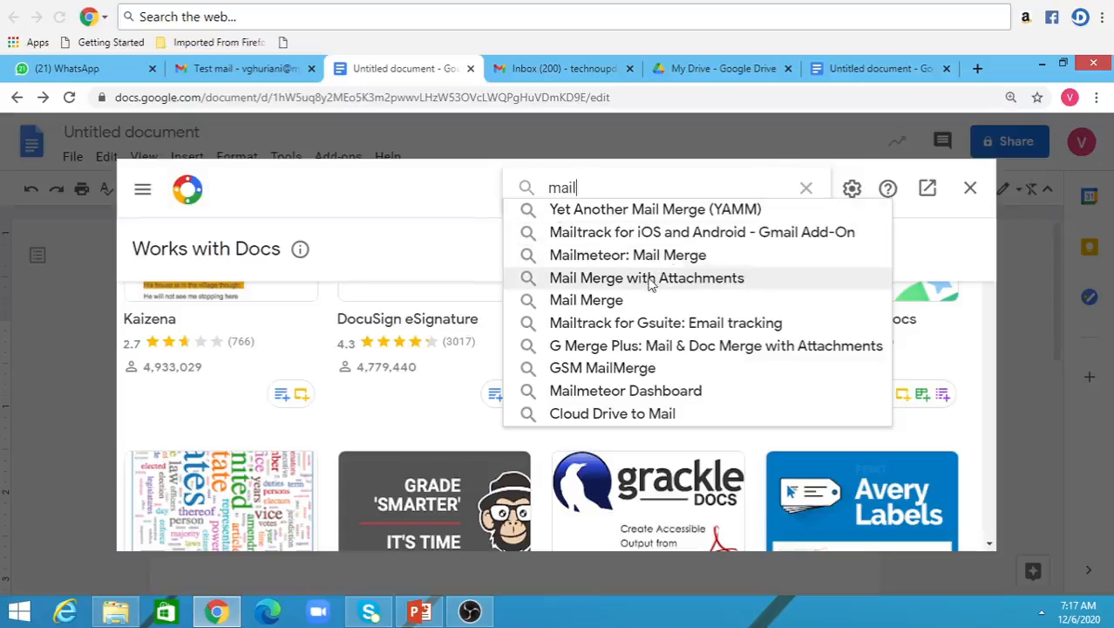
left_click(614, 301)
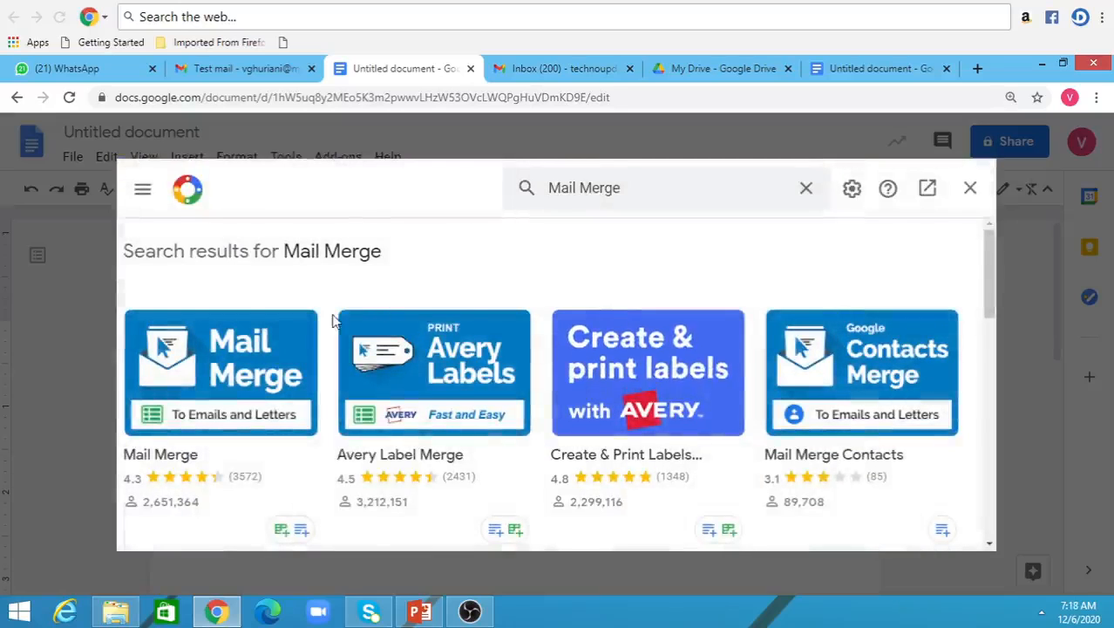
left_click(244, 364)
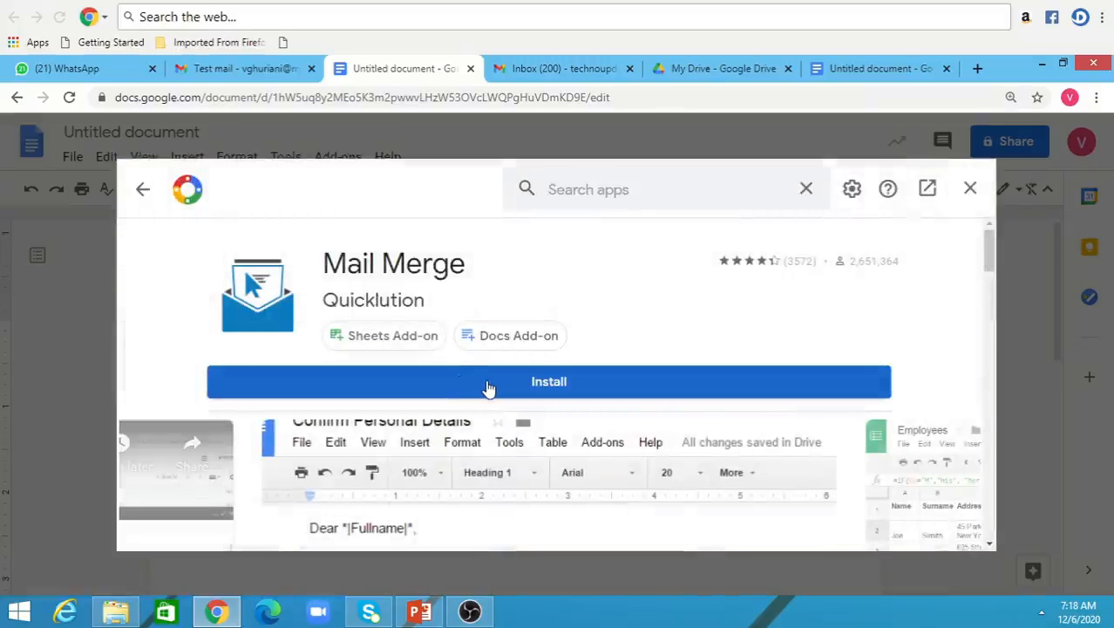
- Install the Mail Merge add-on for the existing Google account, allow its requested permissions, and return to the document
left_click(489, 387)
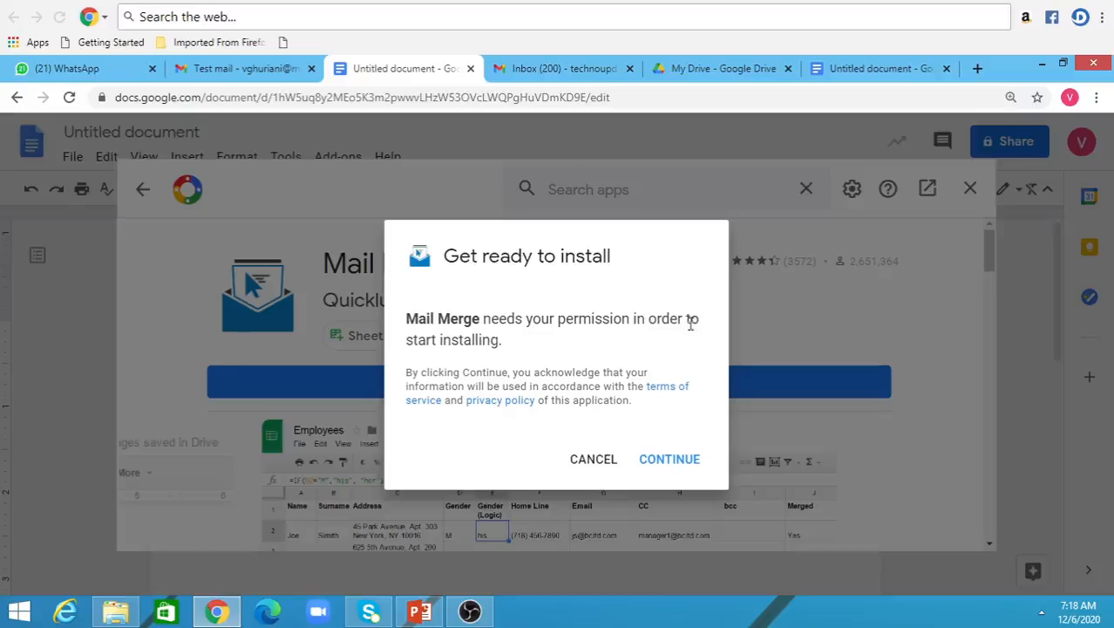
left_click(669, 459)
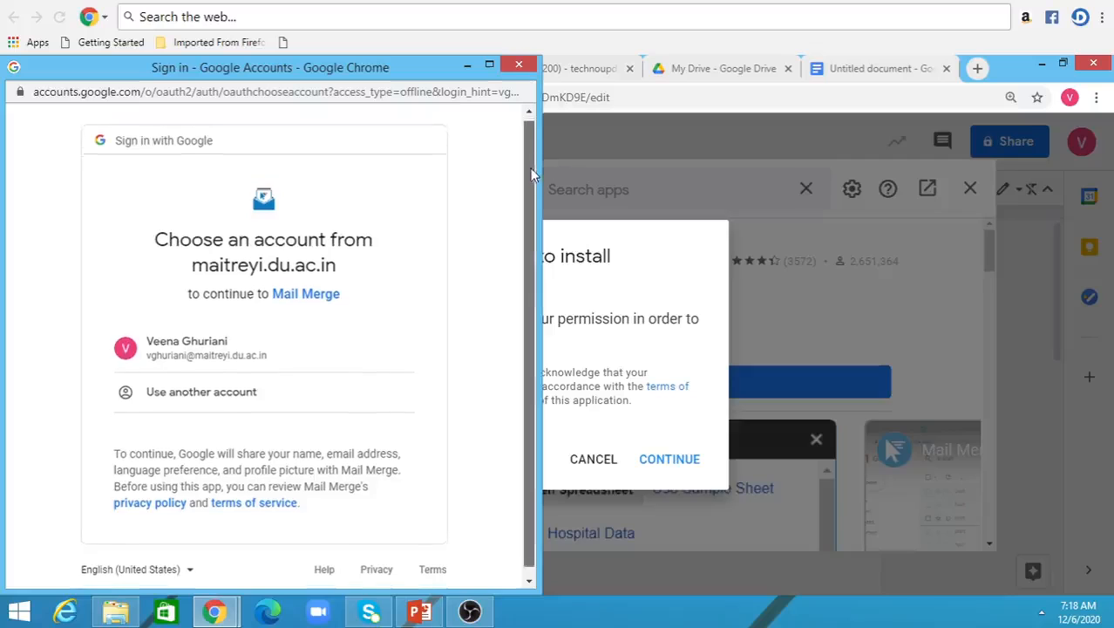
scroll(534, 222, "down", 1)
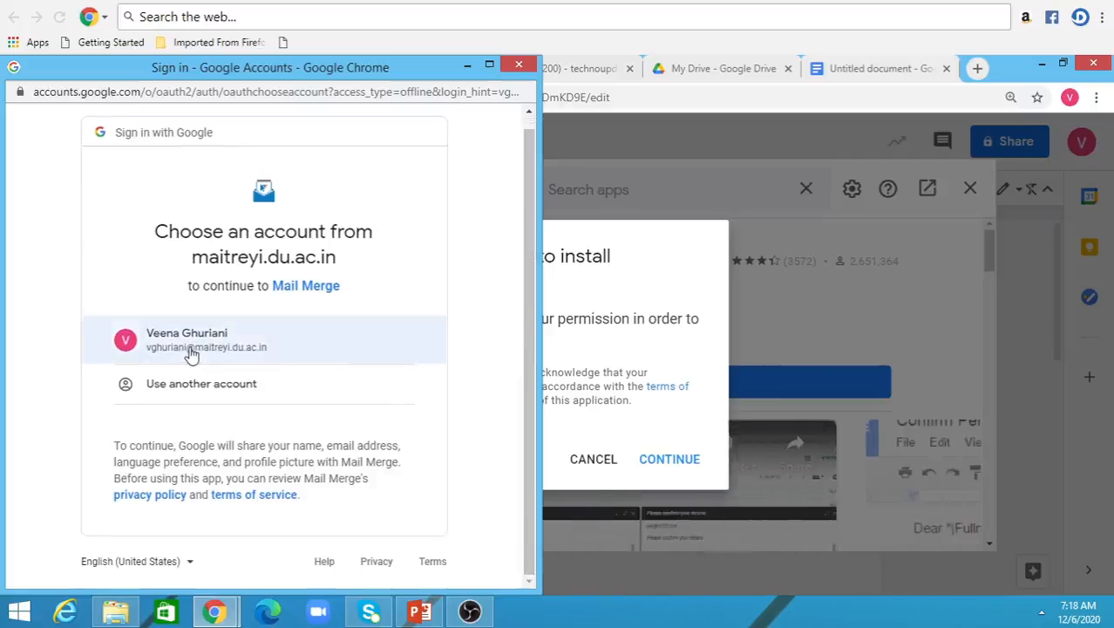
left_click(192, 351)
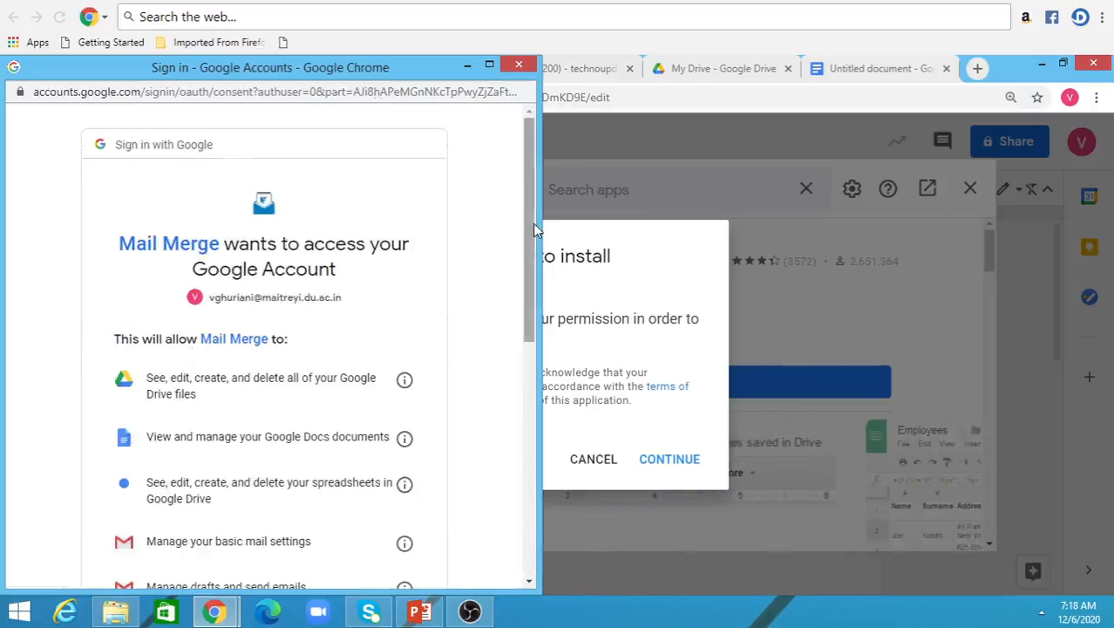
left_click_drag(532, 223, 526, 466)
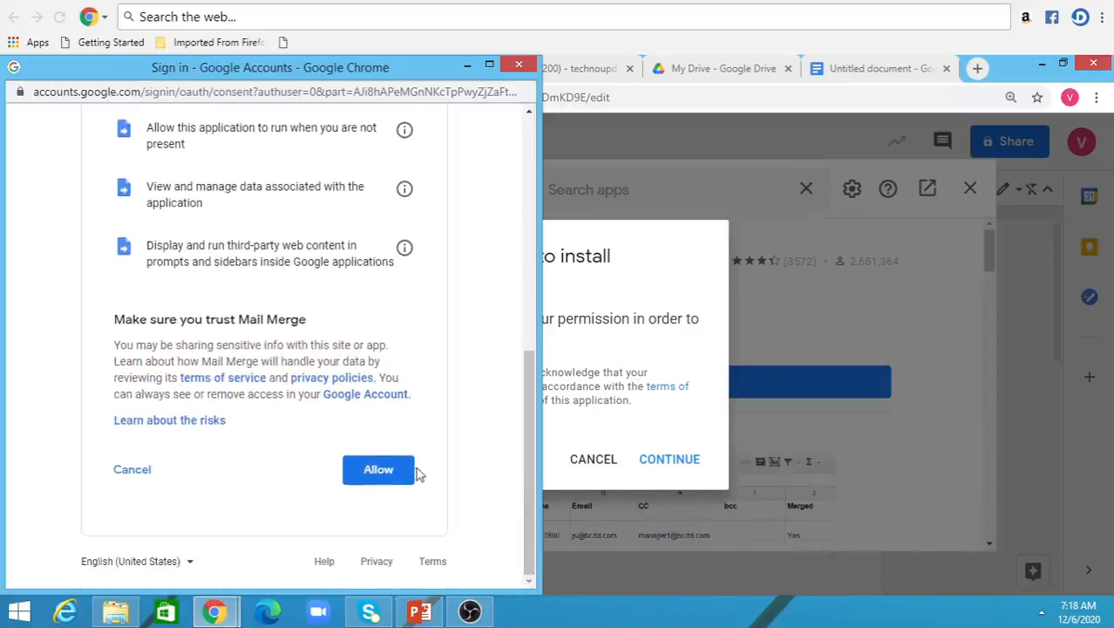
left_click(372, 472)
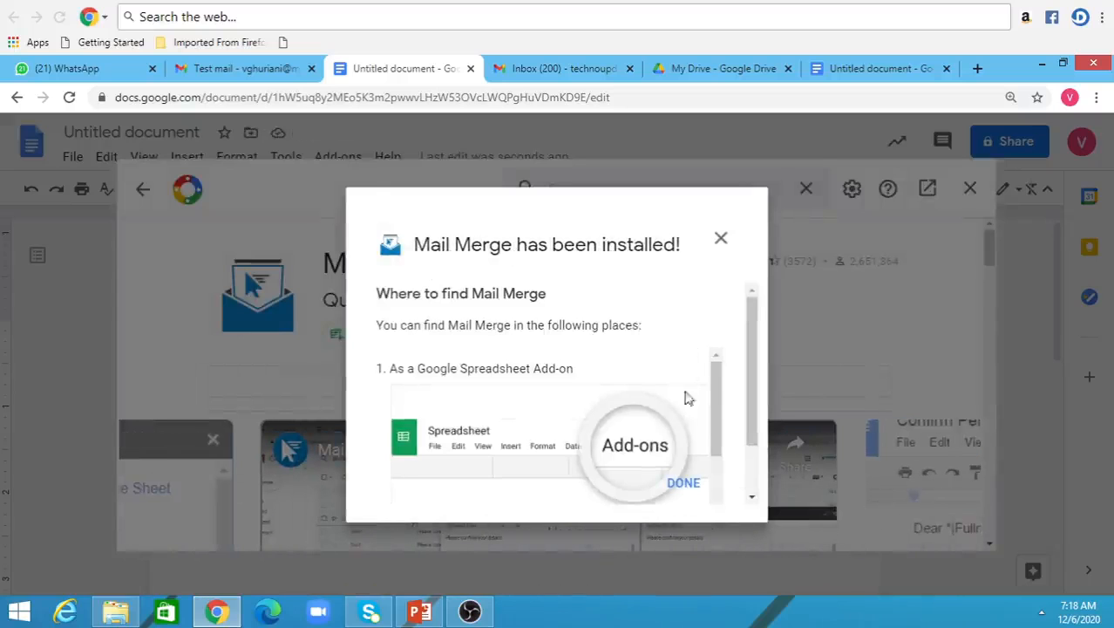
left_click(683, 485)
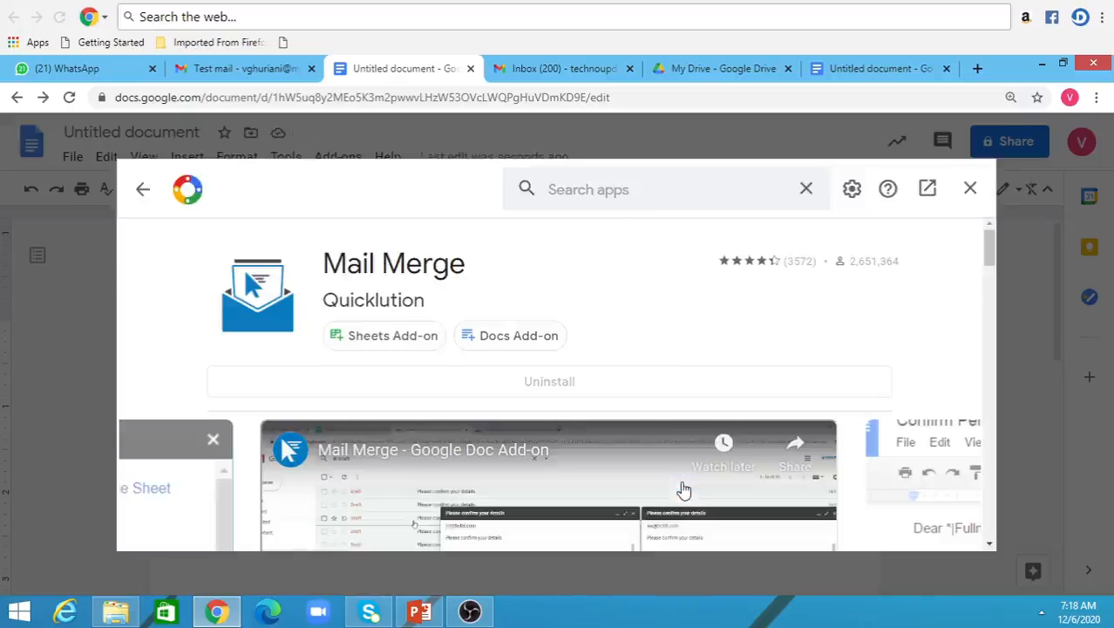
left_click(970, 189)
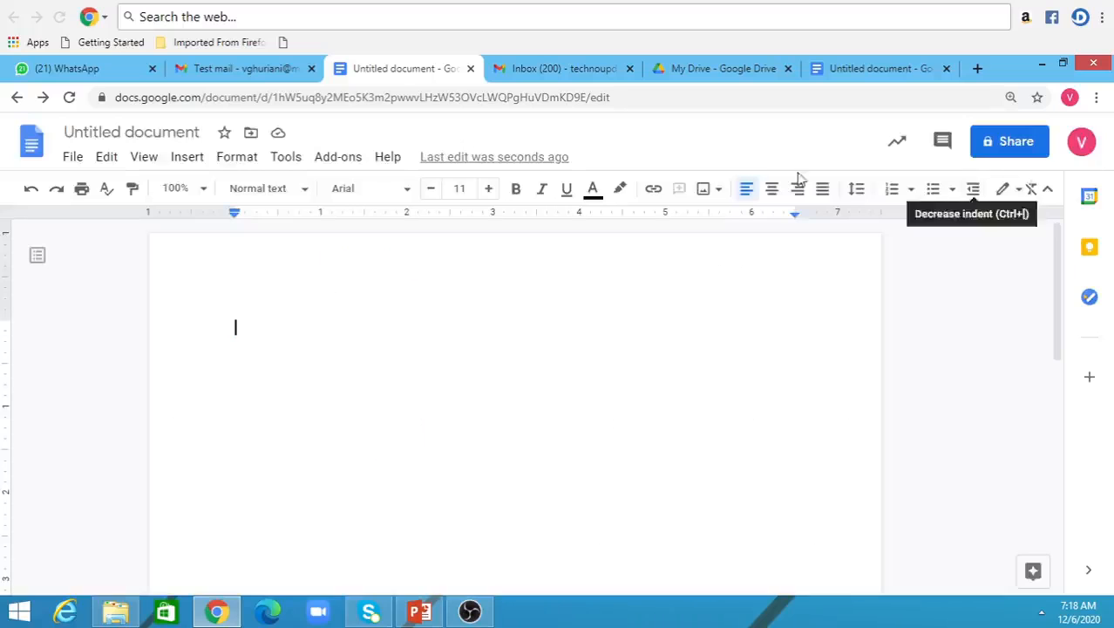
- Start the Mail Merge add-on in the untitled document and create a merge spreadsheet from it
left_click(334, 157)
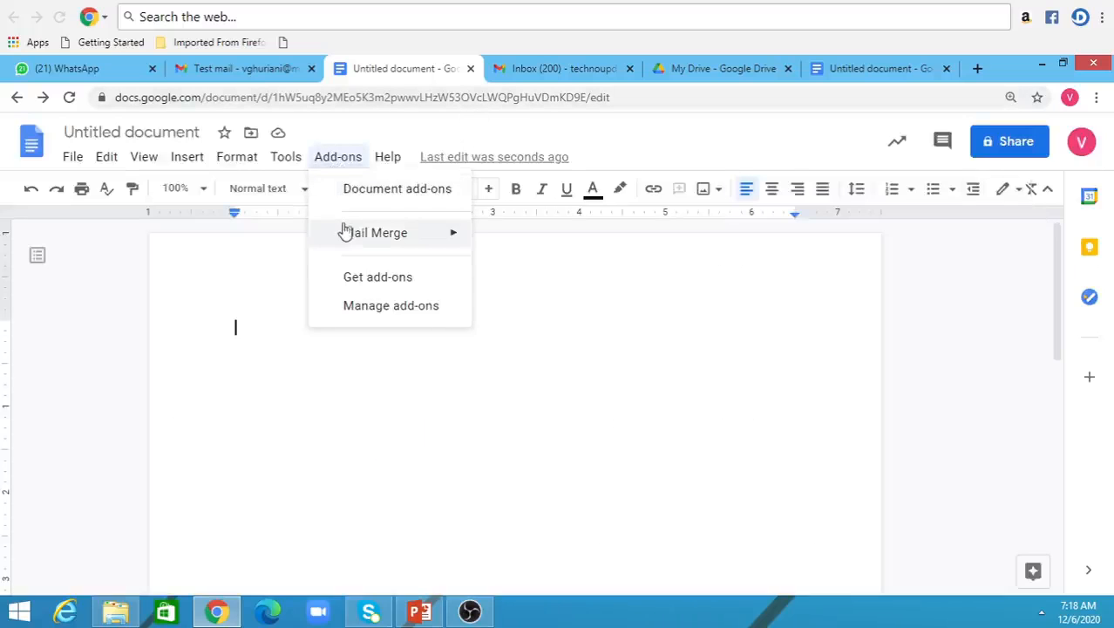
mouse_move(346, 234)
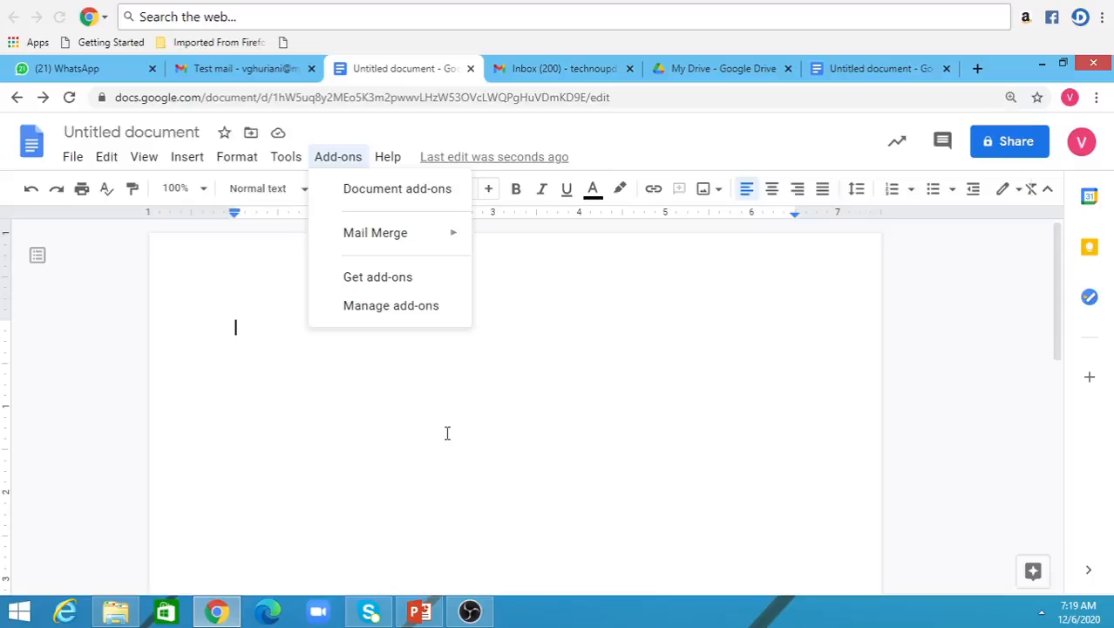
left_click(615, 321)
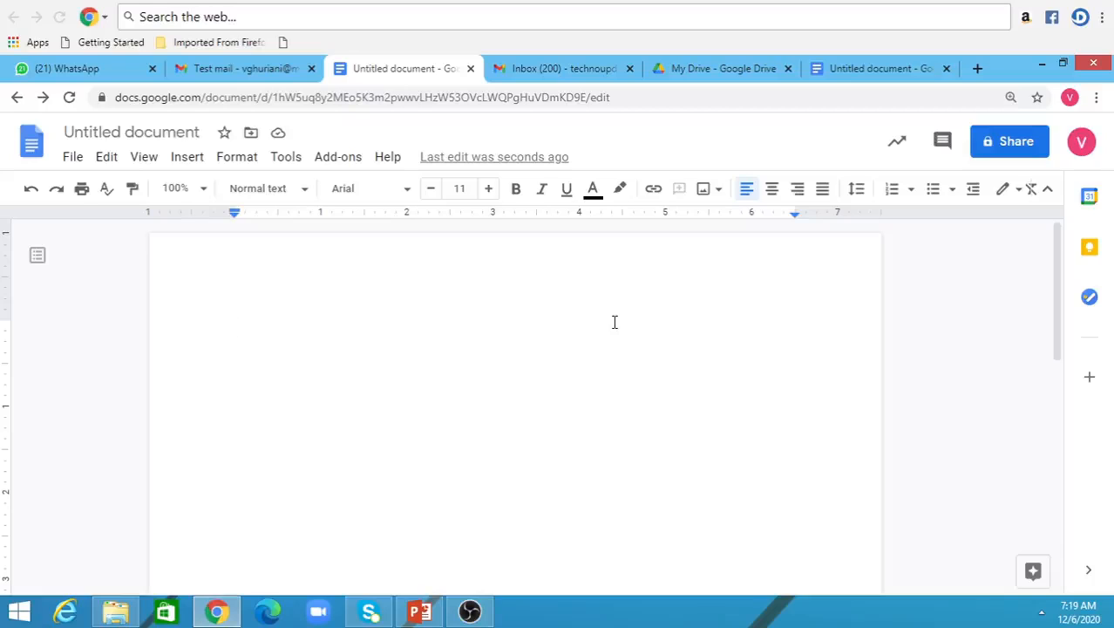
left_click(348, 162)
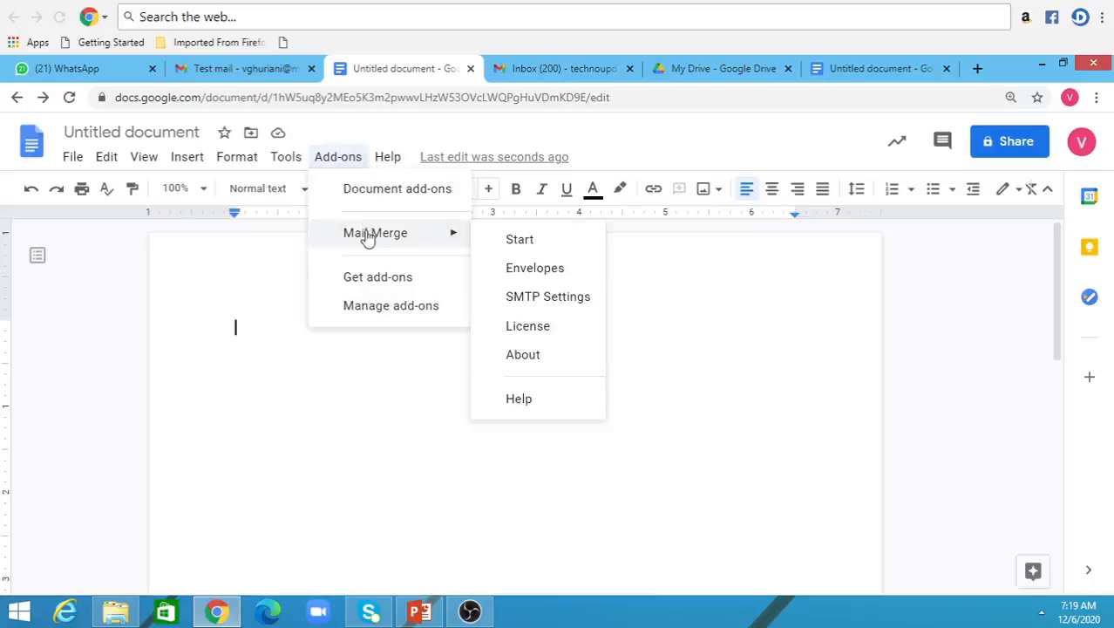
left_click(516, 241)
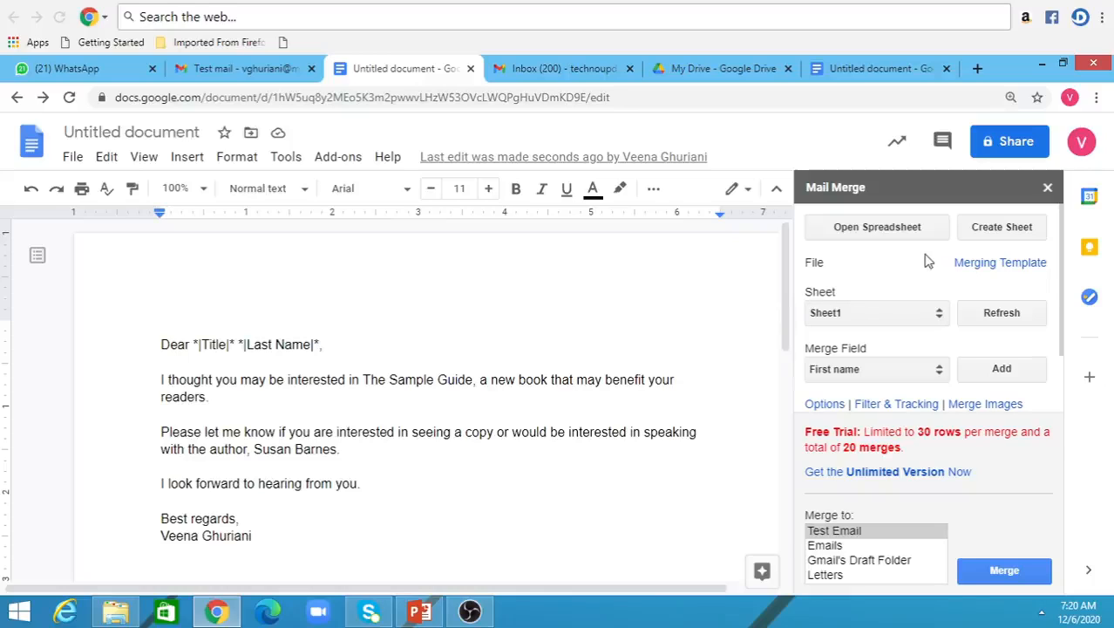
left_click(1002, 228)
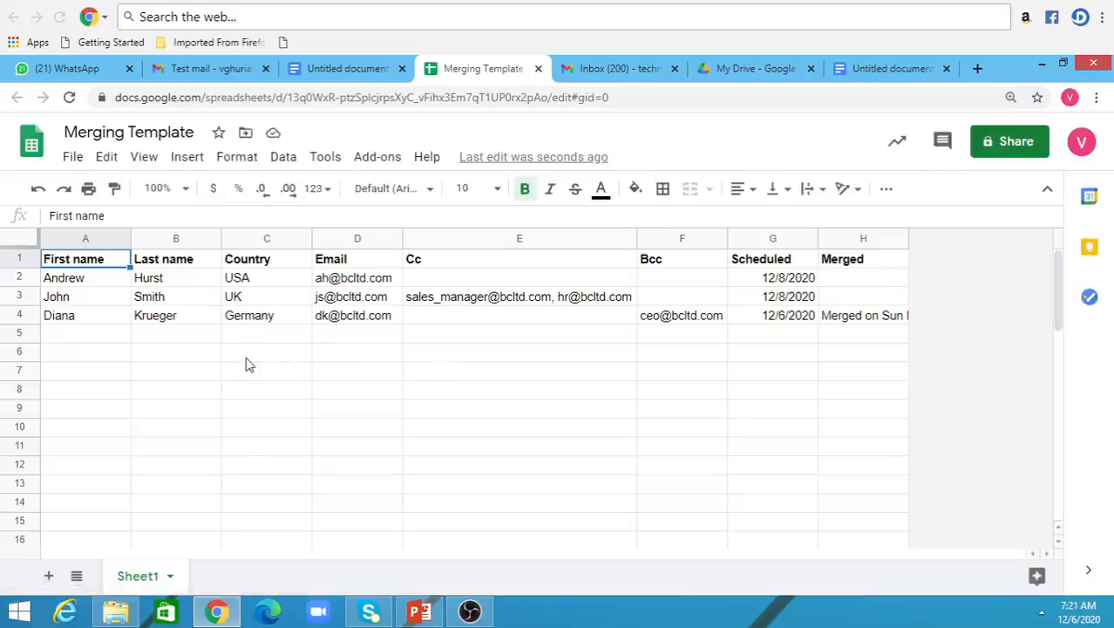
- Delete the Country, Cc, Bcc, Scheduled and Merged columns from the Merging Template spreadsheet
right_click(271, 245)
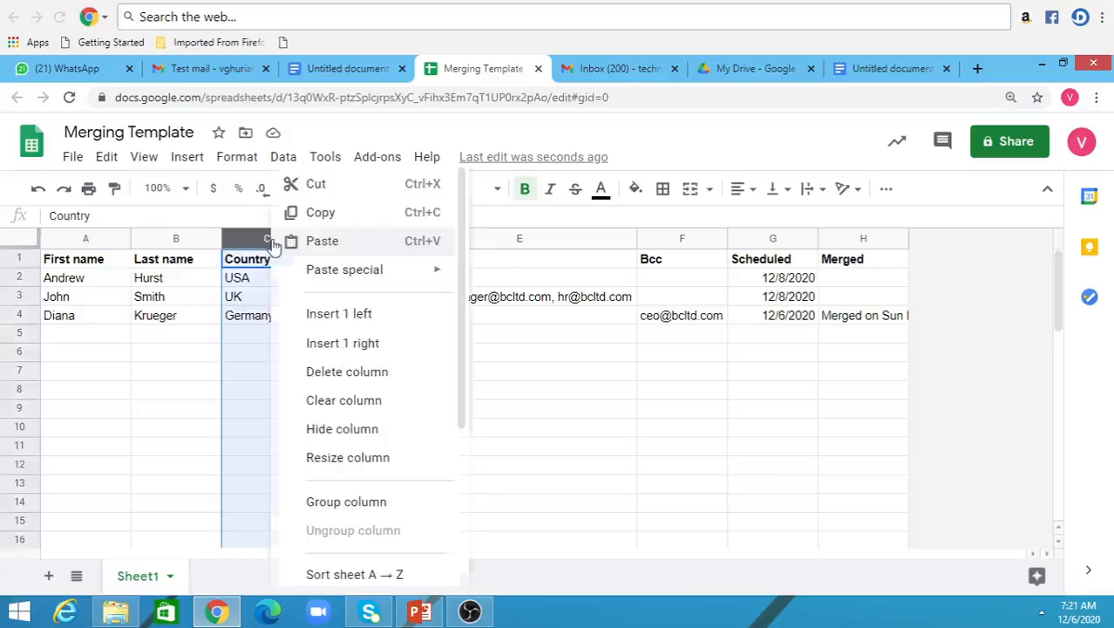
left_click(319, 375)
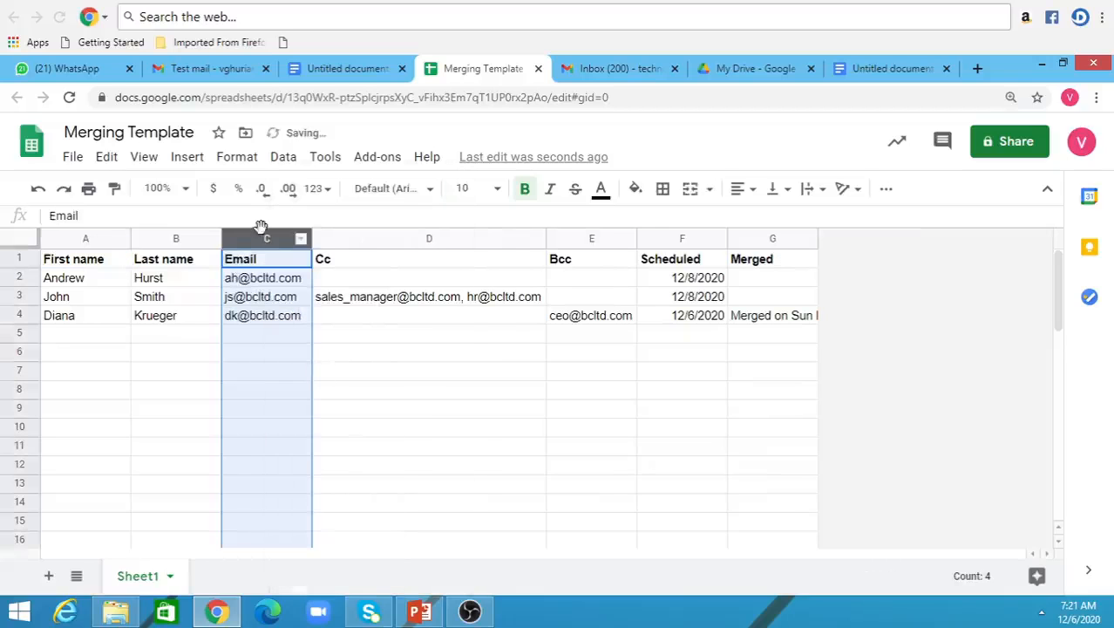
right_click(392, 241)
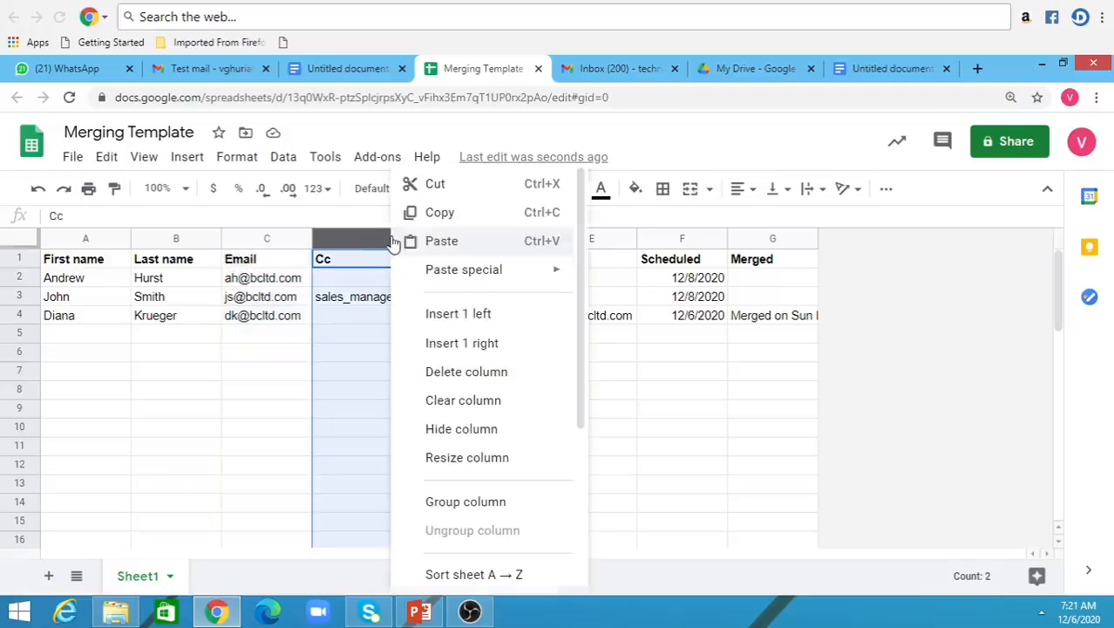
left_click(438, 374)
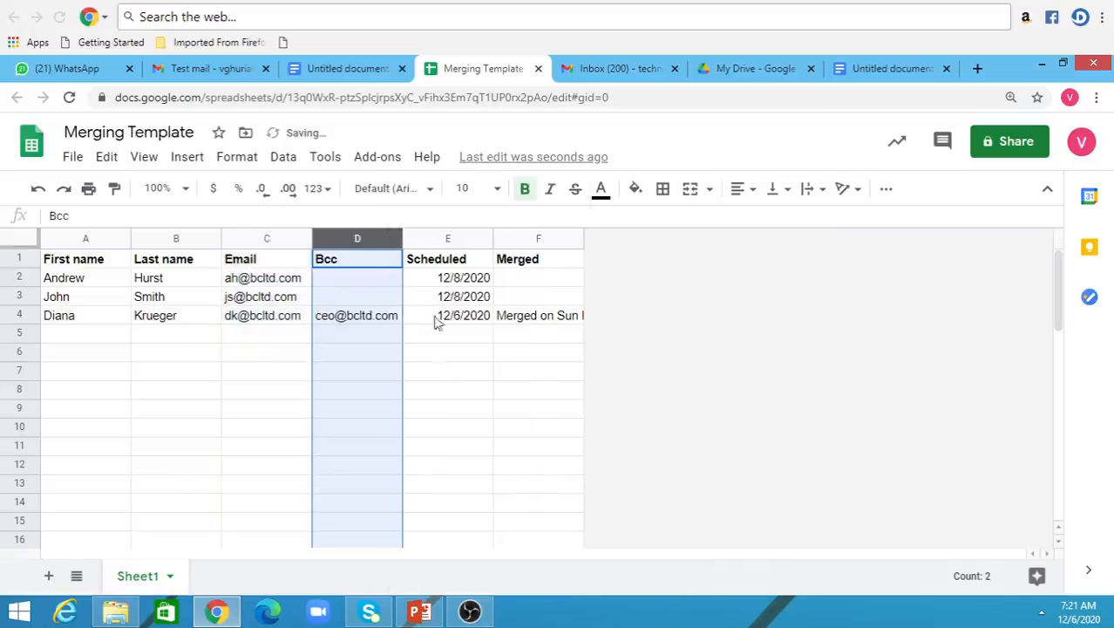
right_click(346, 239)
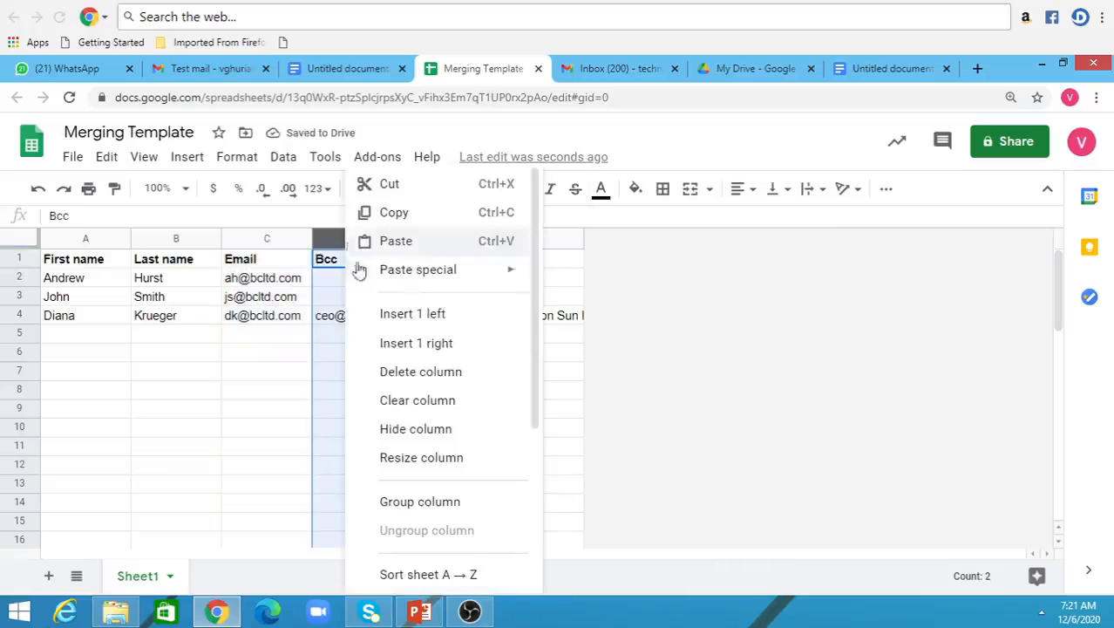
left_click(385, 375)
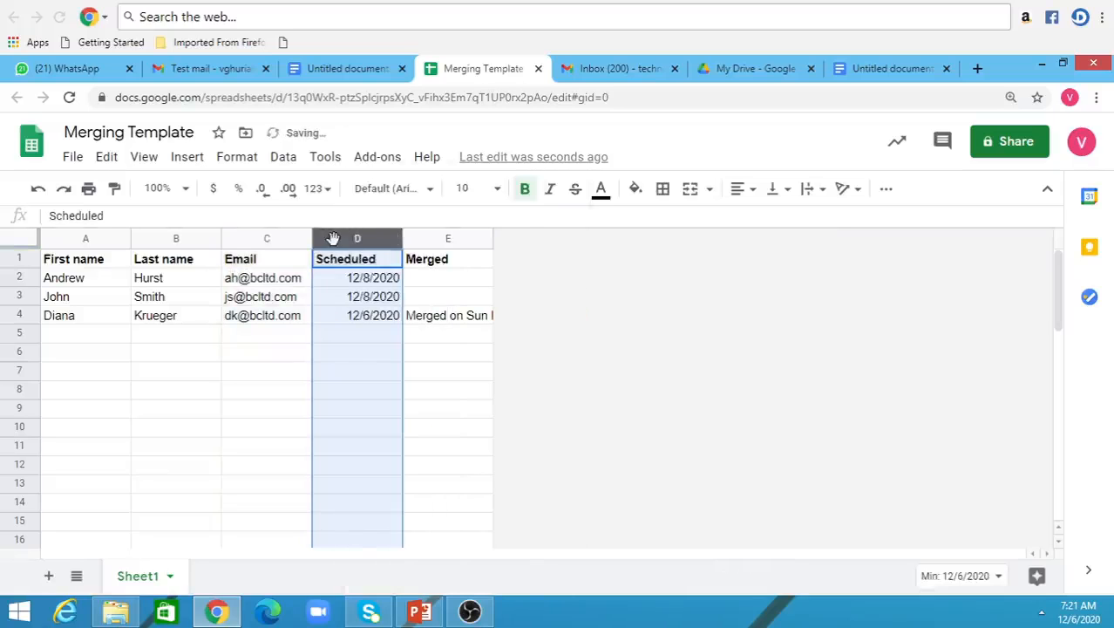
right_click(333, 239)
left_click(373, 375)
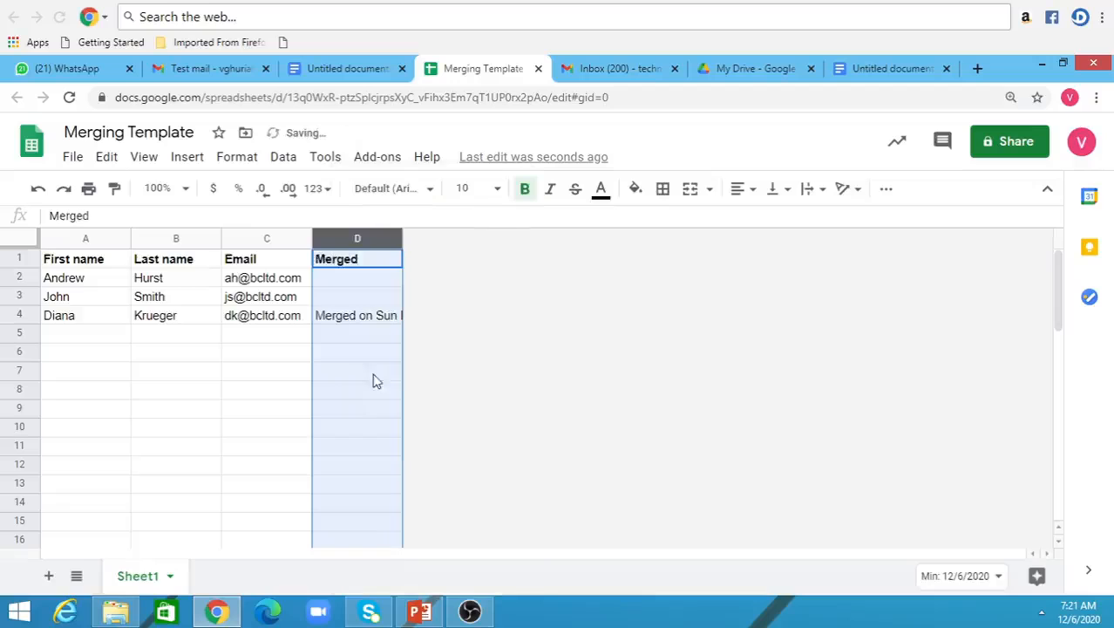
right_click(333, 238)
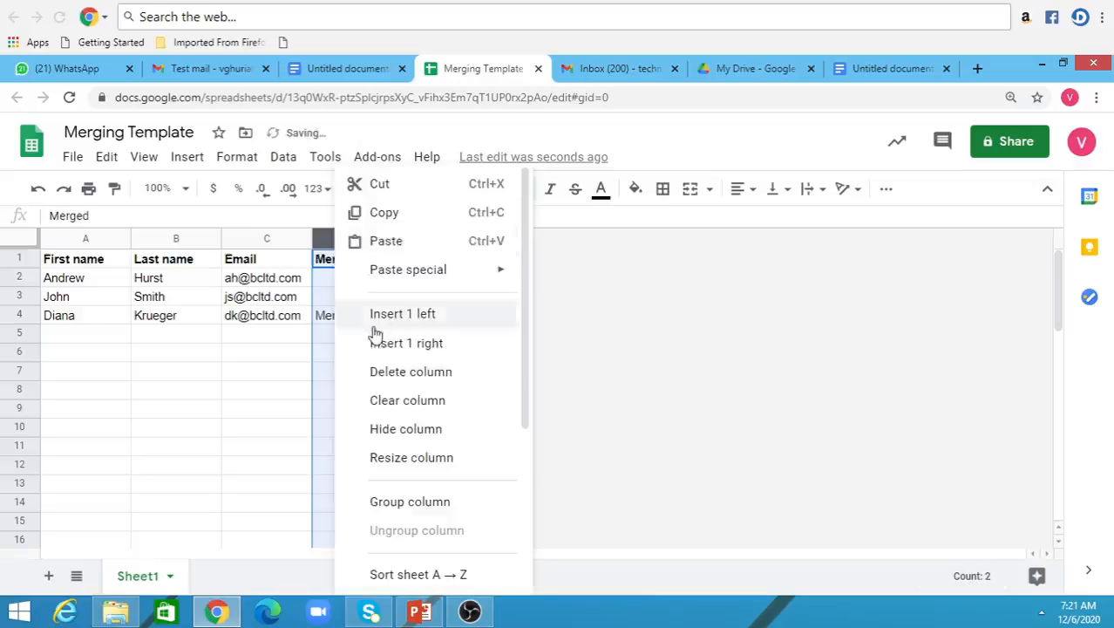
left_click(377, 374)
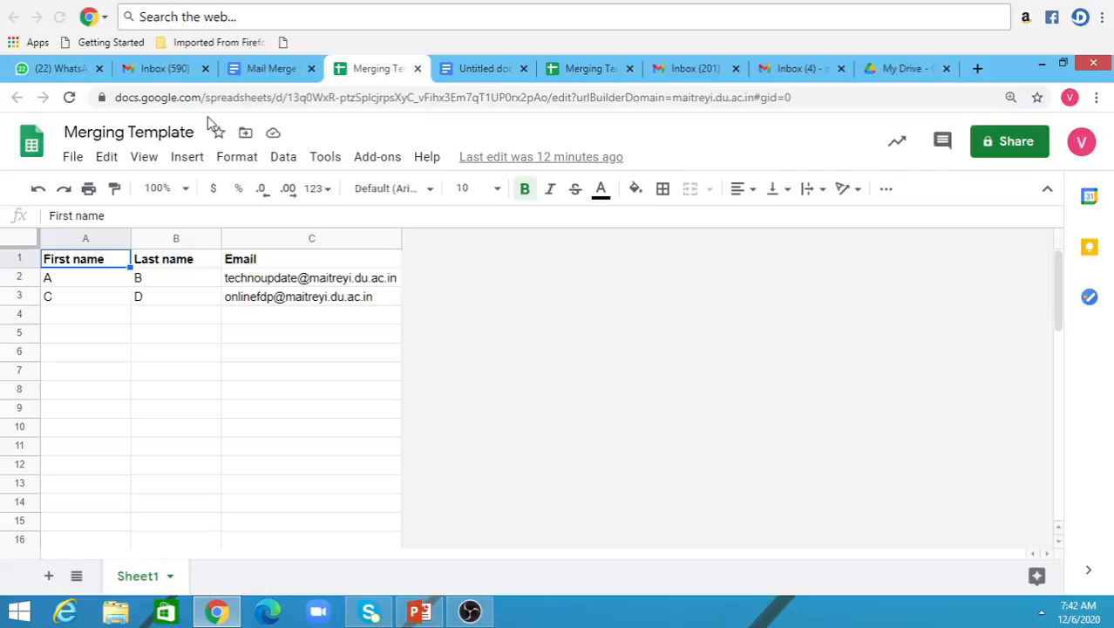
- In the Mail Merge Document, choose Sheet1 as the merge data sheet and refresh its merge fields
left_click(259, 71)
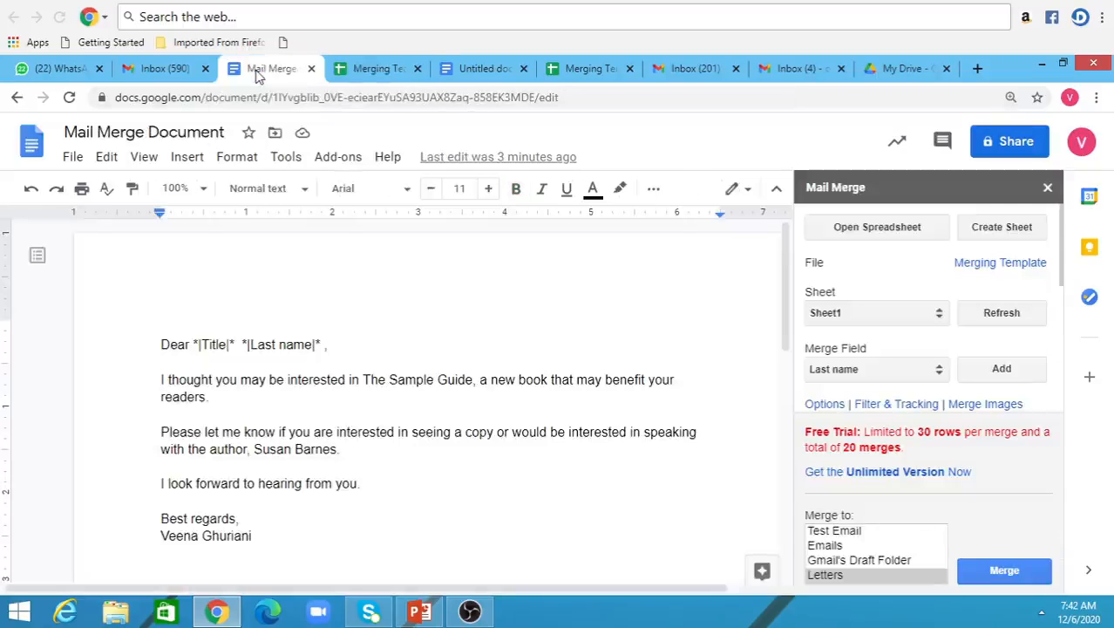
left_click(941, 319)
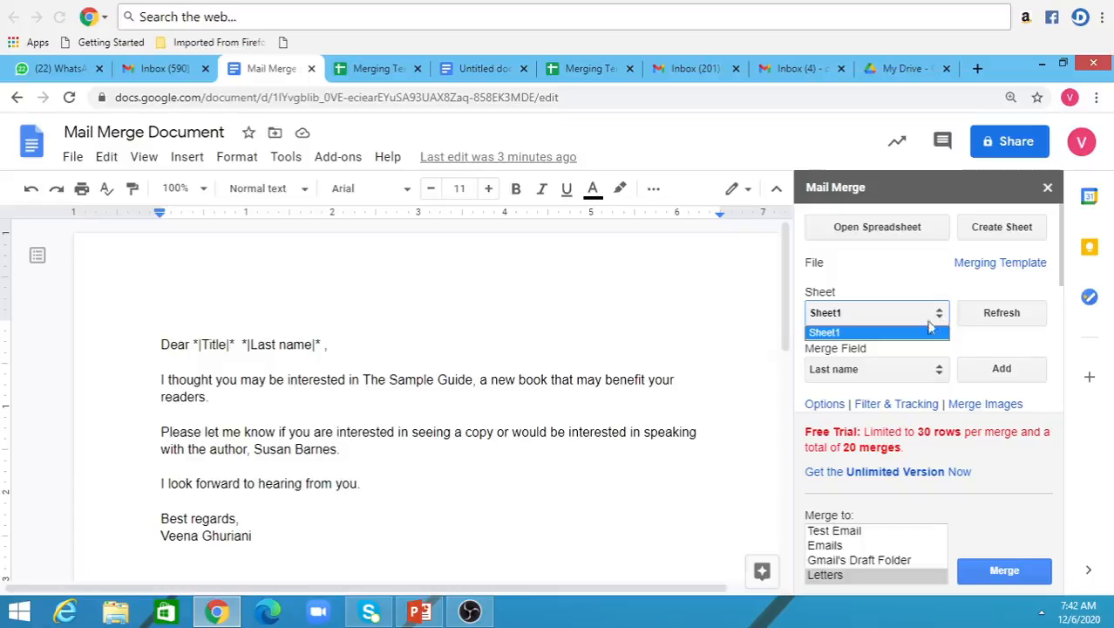
left_click(922, 337)
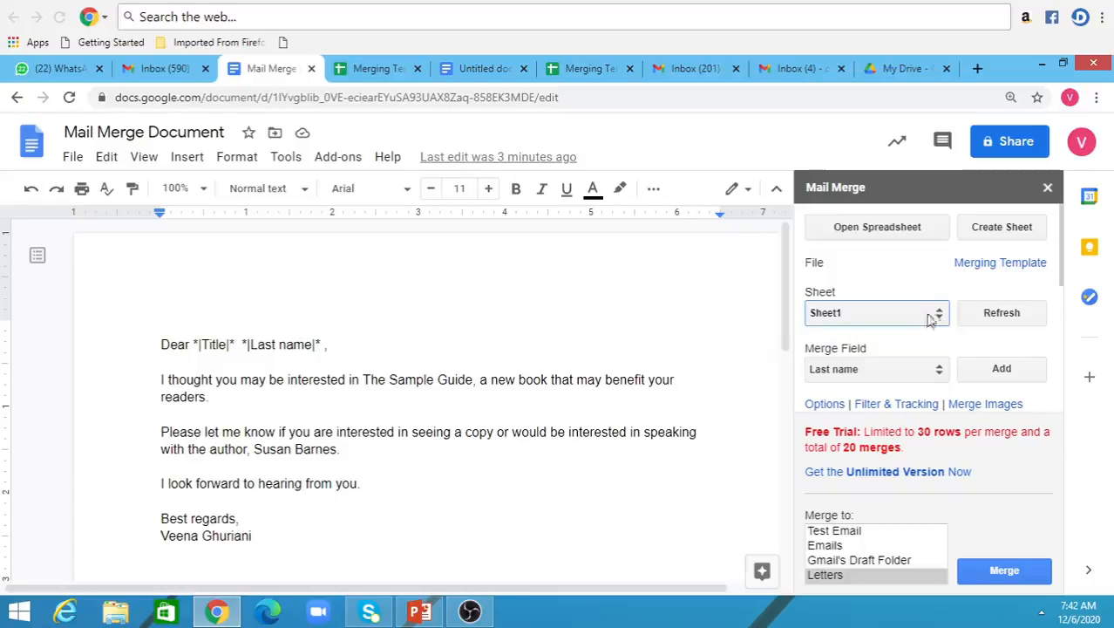
left_click(998, 314)
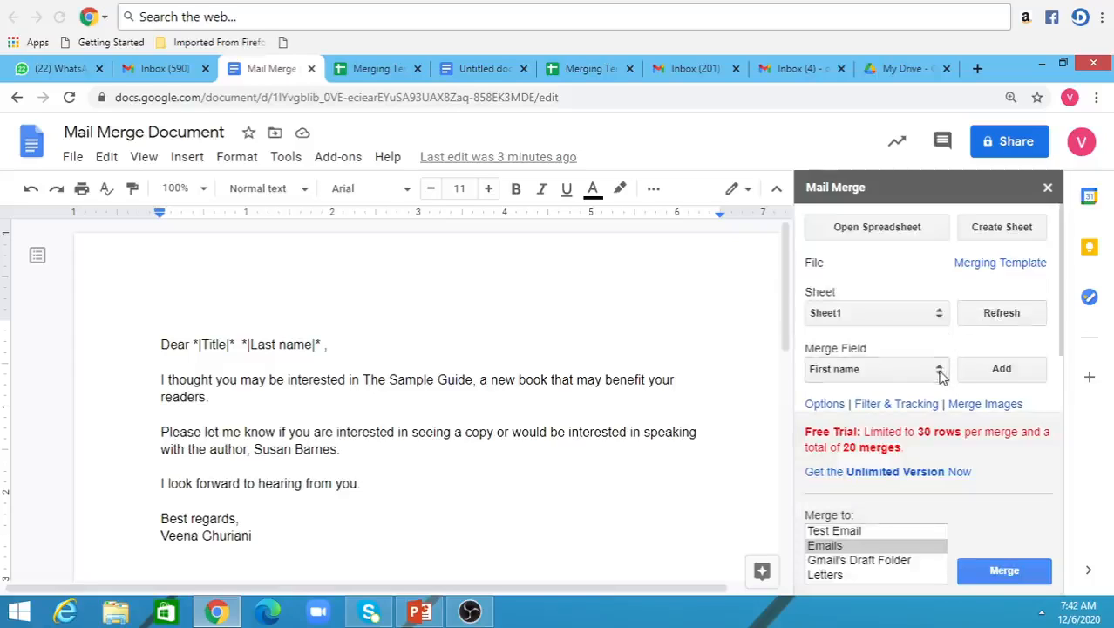
- Replace the Title and Last name placeholders in the letter's greeting with the First name and Last name merge fields
left_click(939, 370)
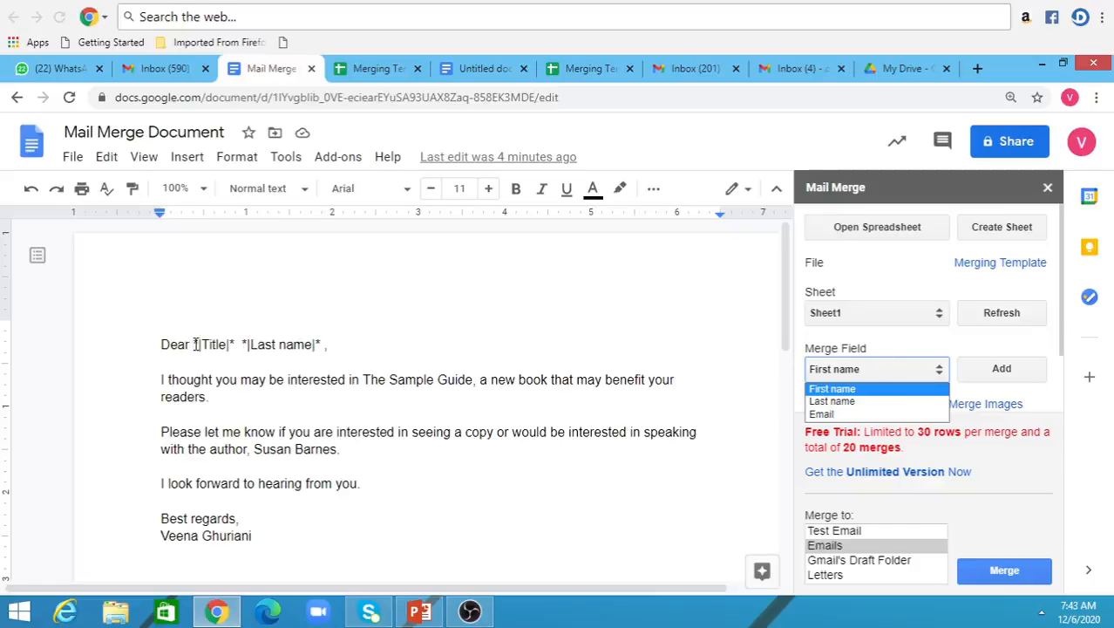
left_click_drag(194, 344, 321, 345)
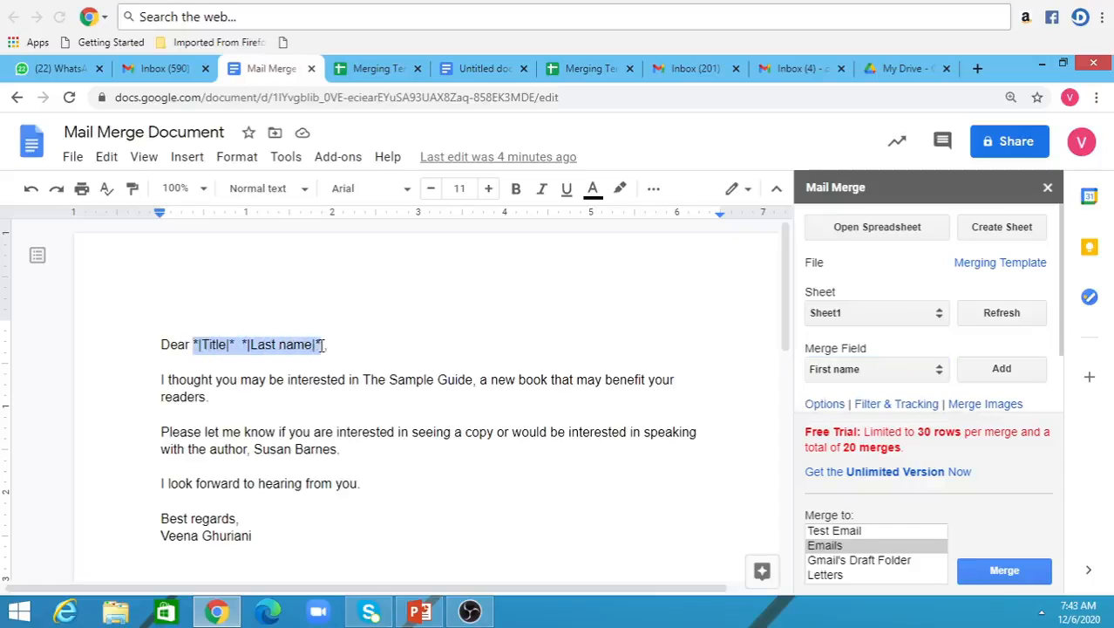
key("BackSpace")
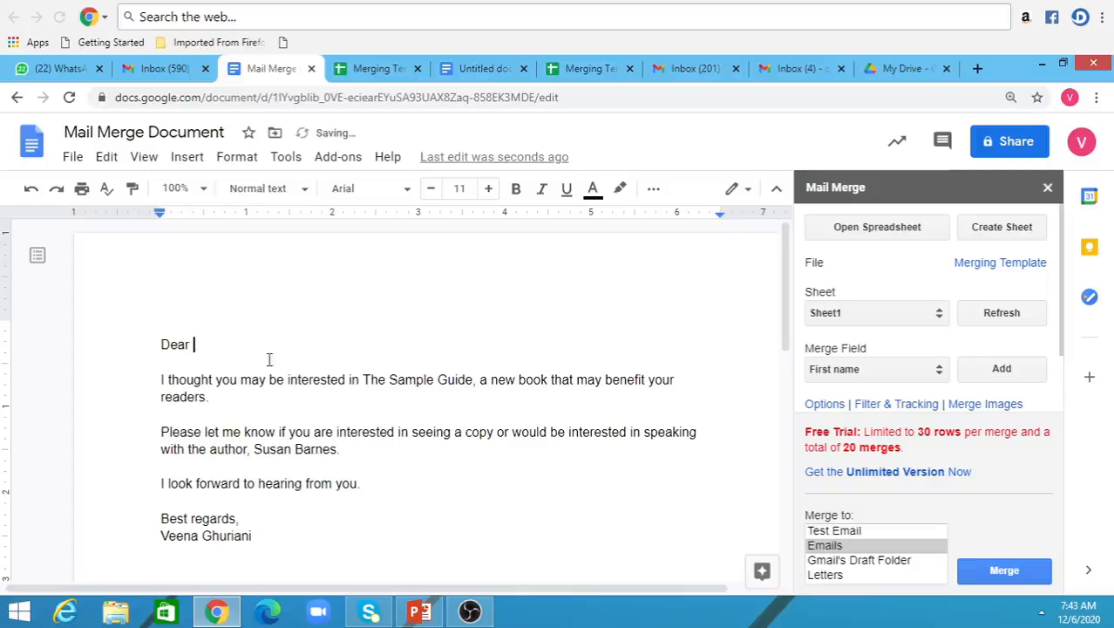
left_click(985, 369)
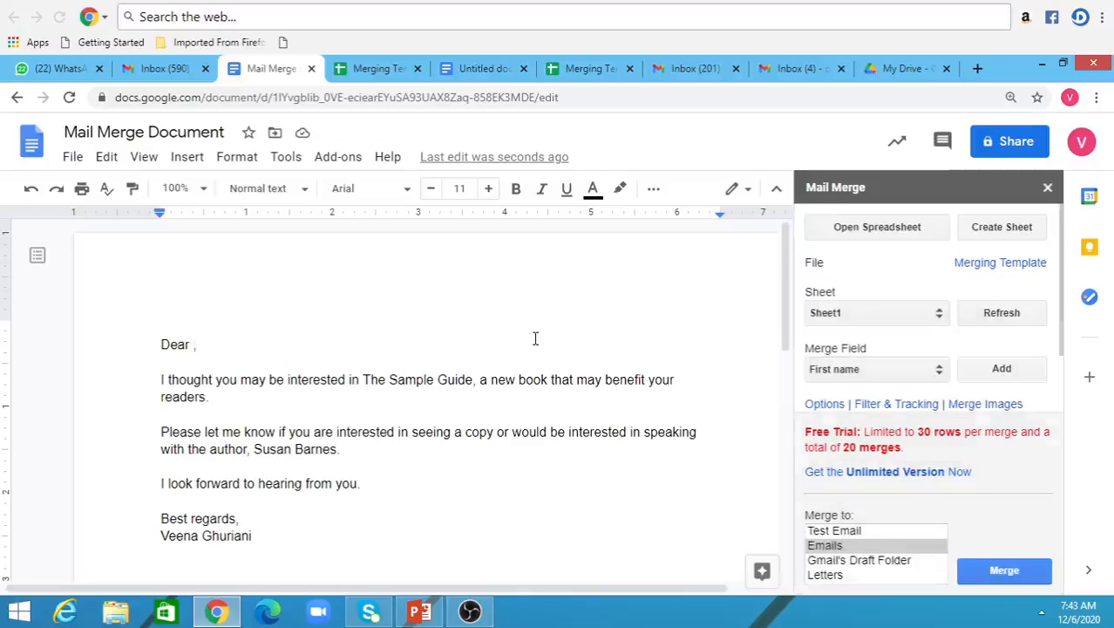
left_click(276, 346)
type(",")
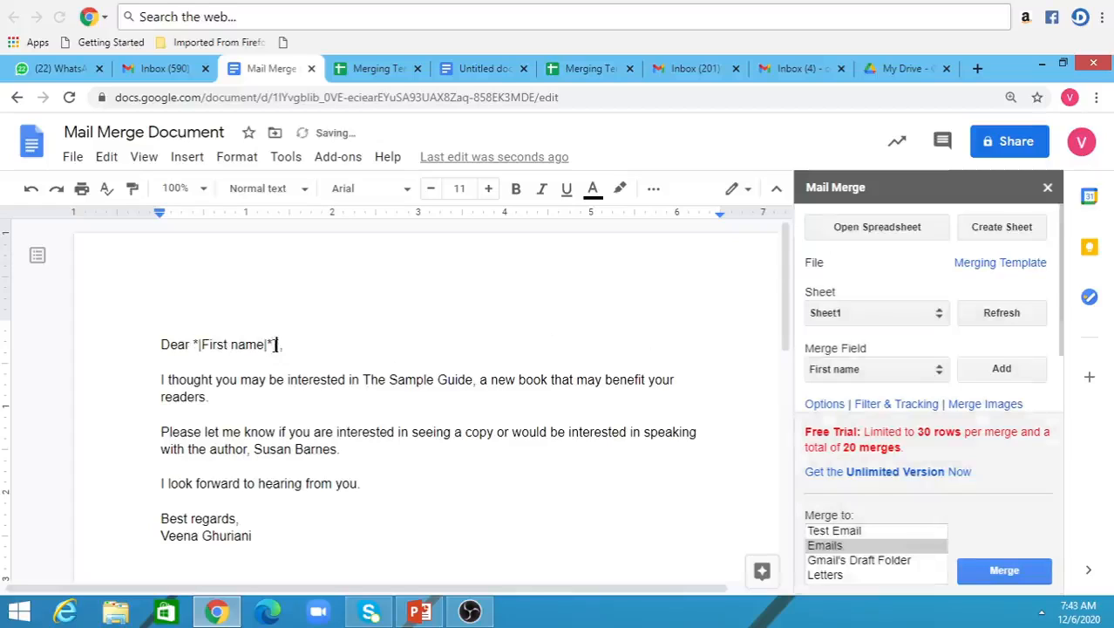
left_click(936, 369)
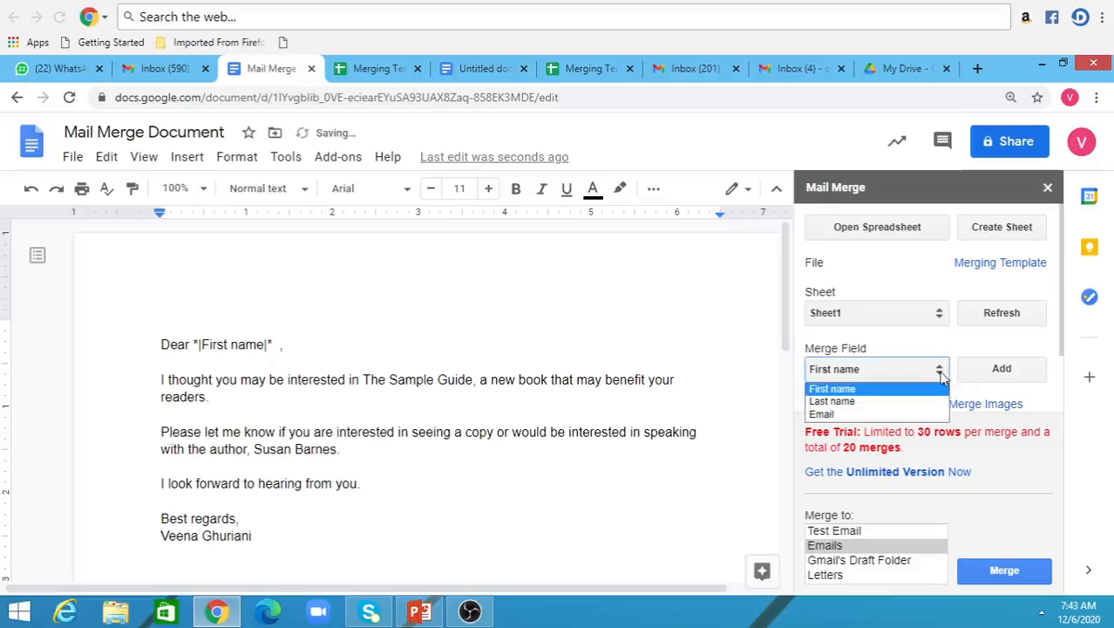
left_click(920, 399)
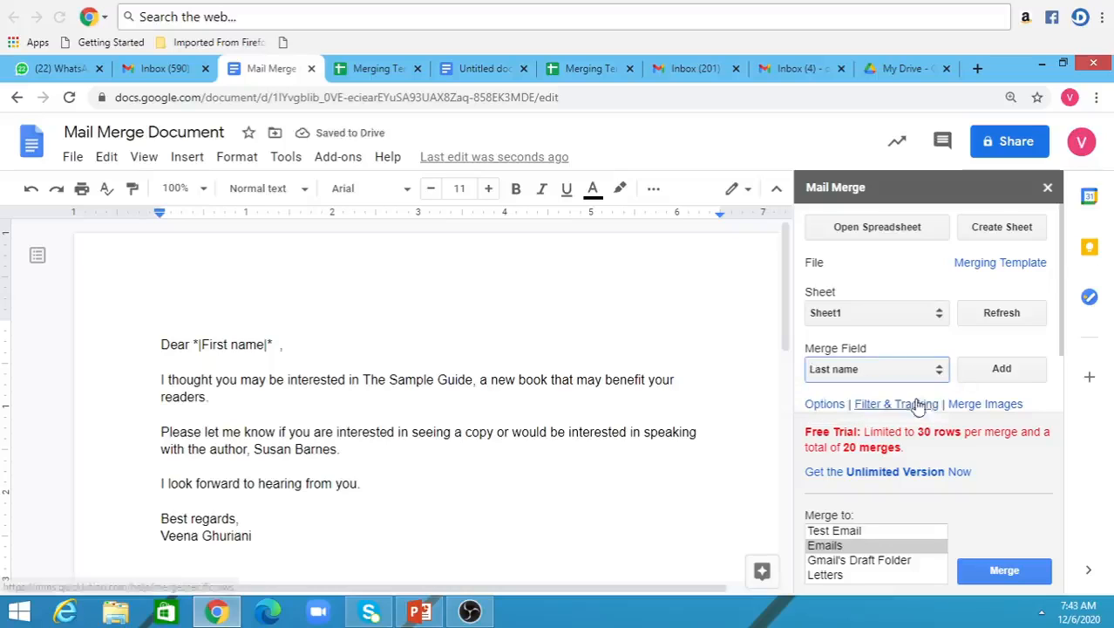
left_click(1017, 369)
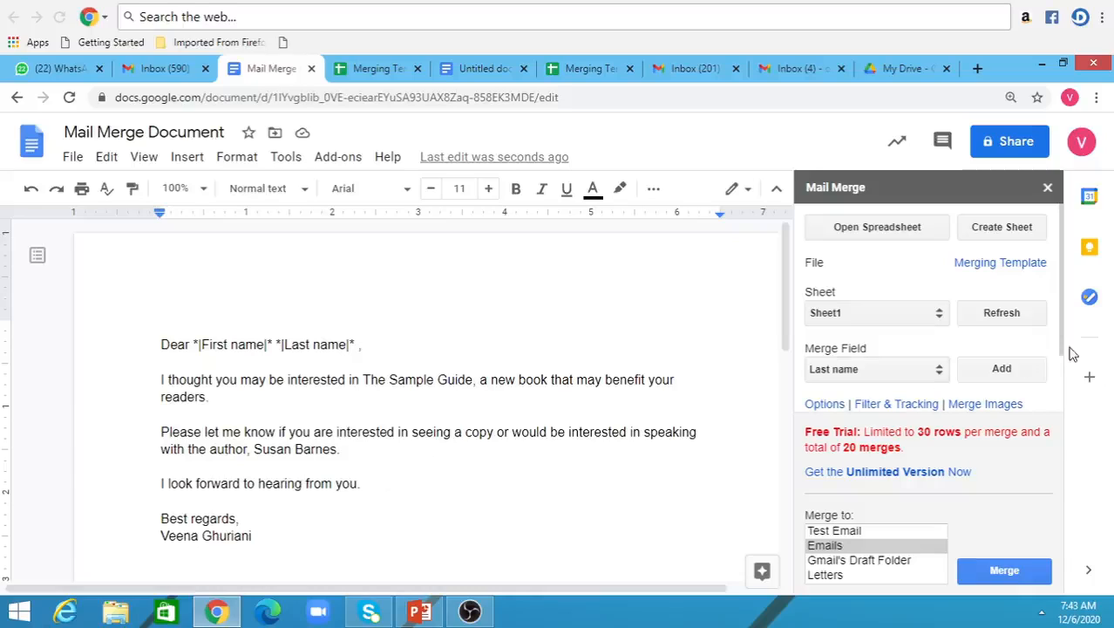
- Show the merge's email settings and choose the Email field for Email To, with Test Mail as the subject
left_click_drag(1061, 337, 1064, 398)
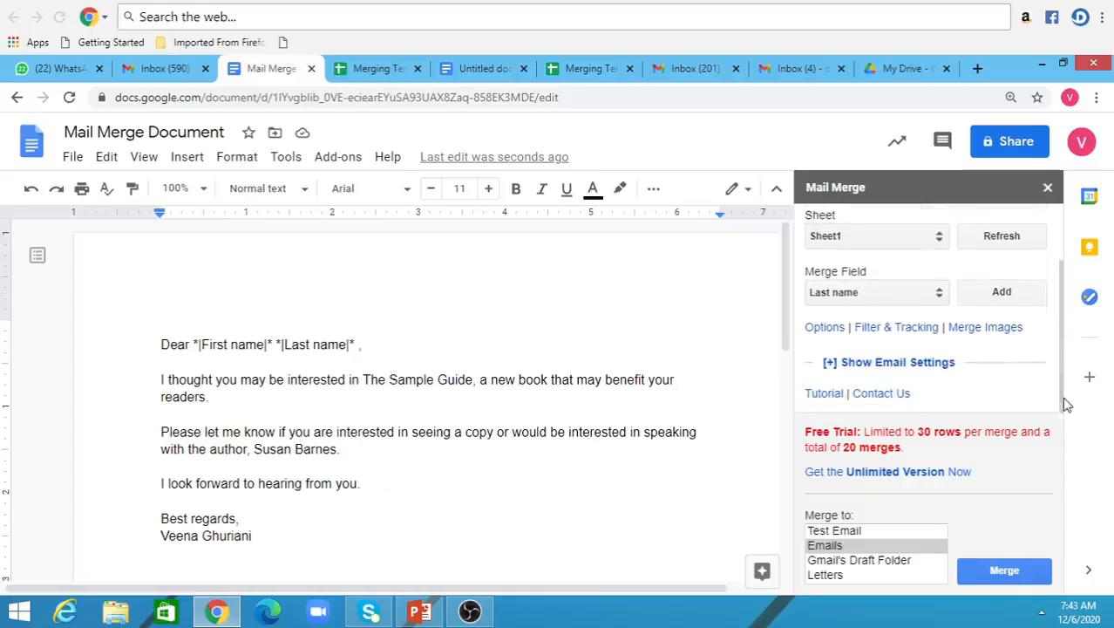
left_click(830, 367)
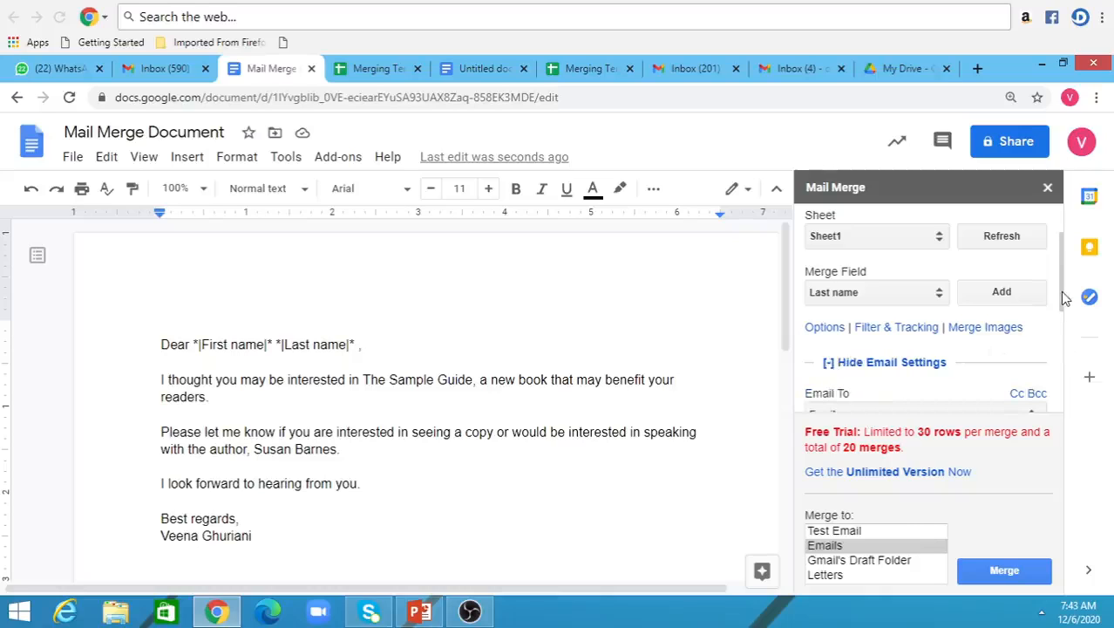
scroll(1064, 298, "down", 2)
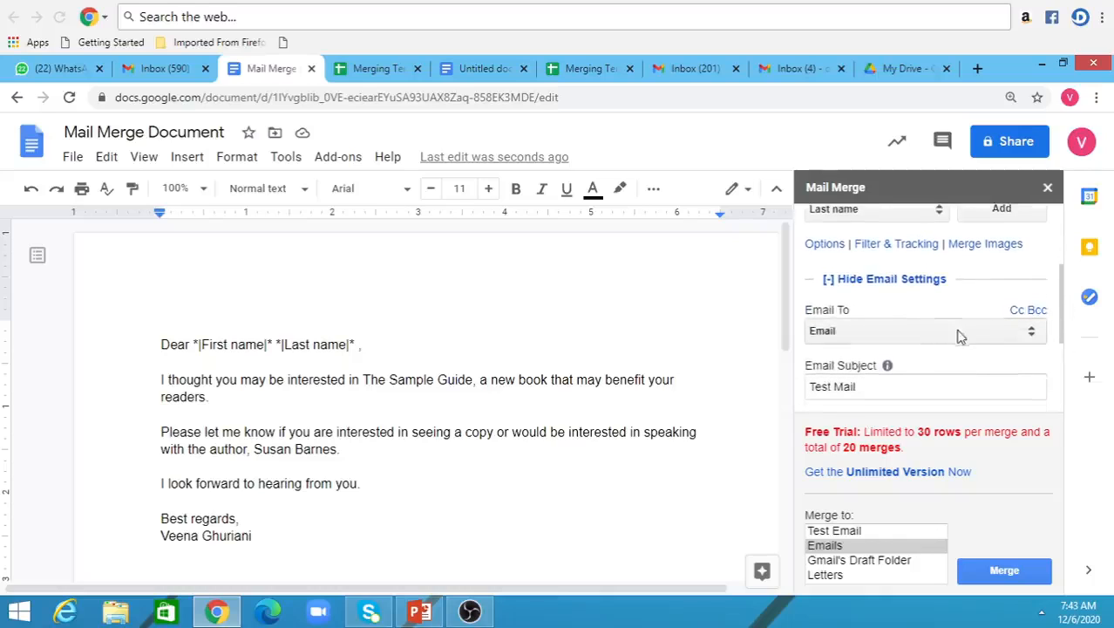
left_click(1032, 334)
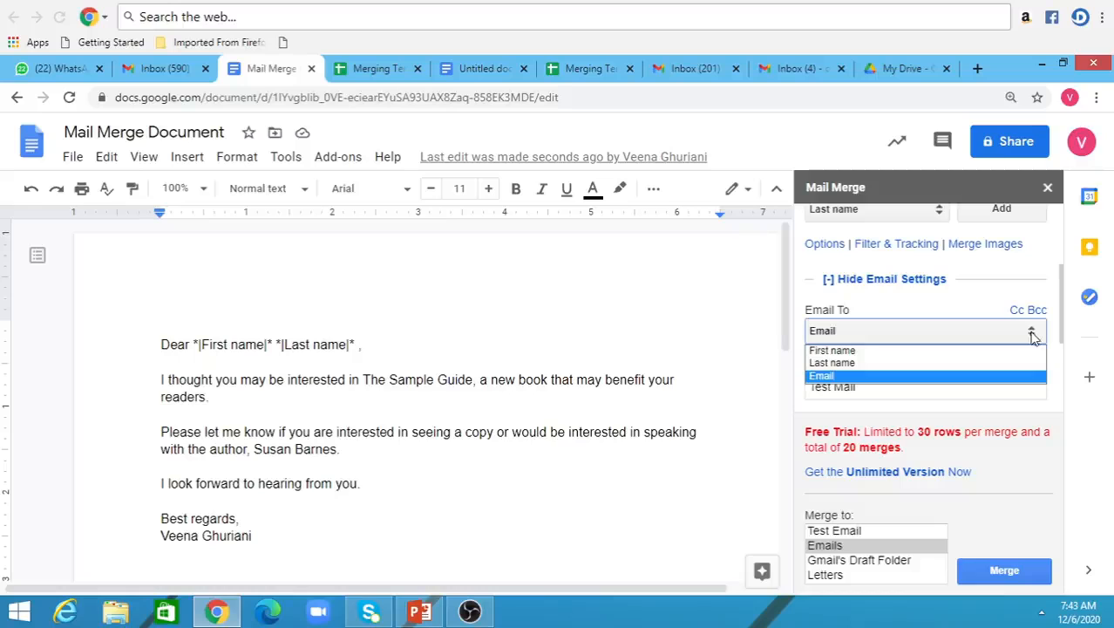
left_click(1015, 383)
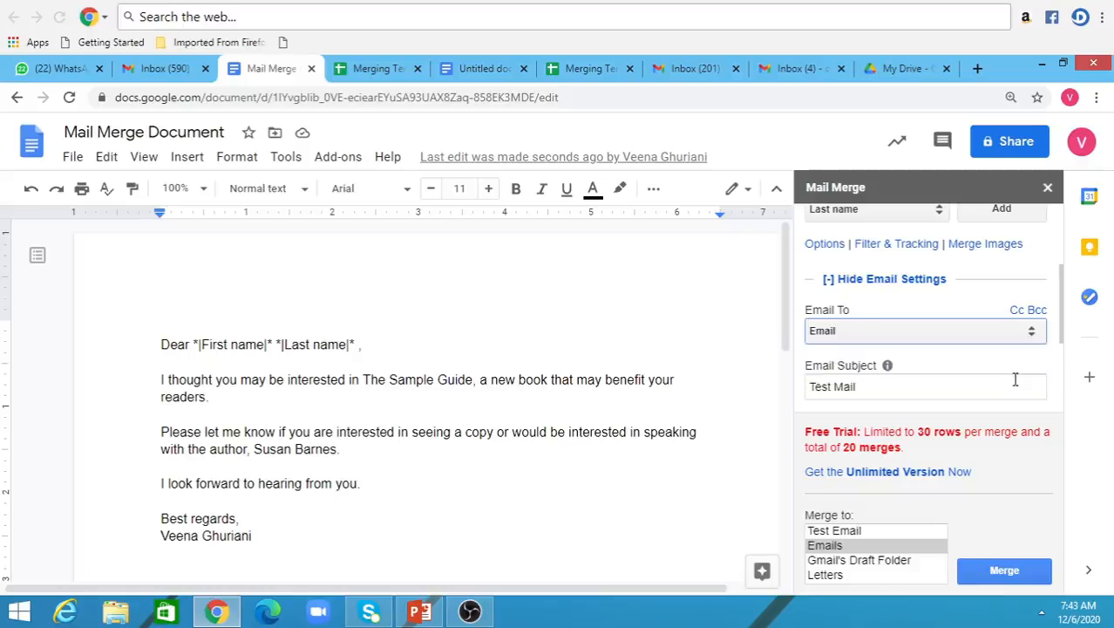
left_click_drag(1064, 316, 1064, 349)
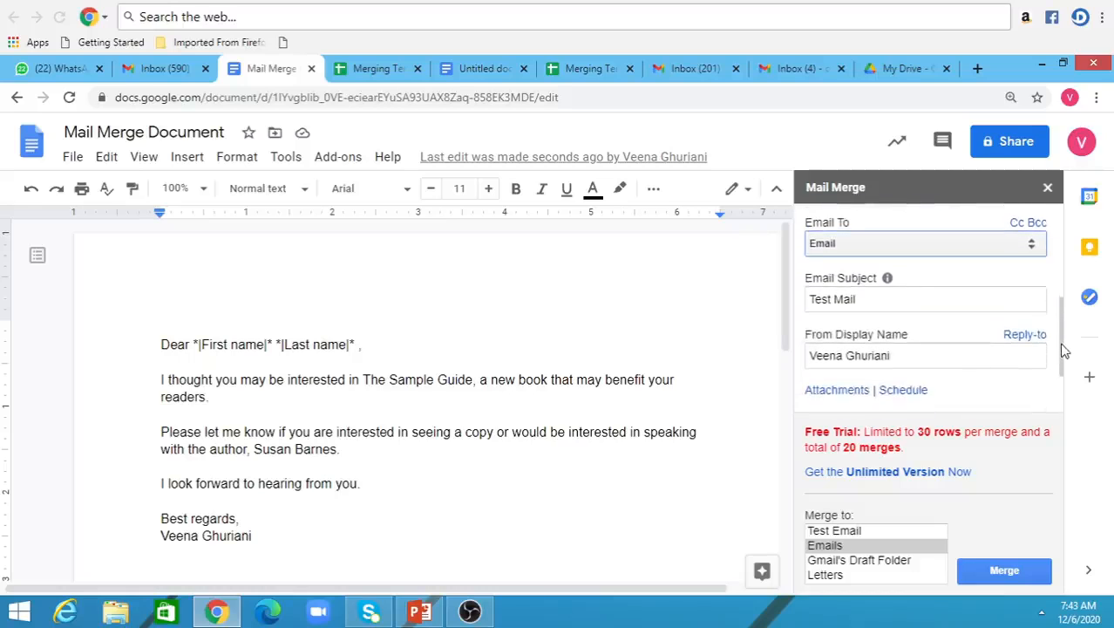
left_click(868, 298)
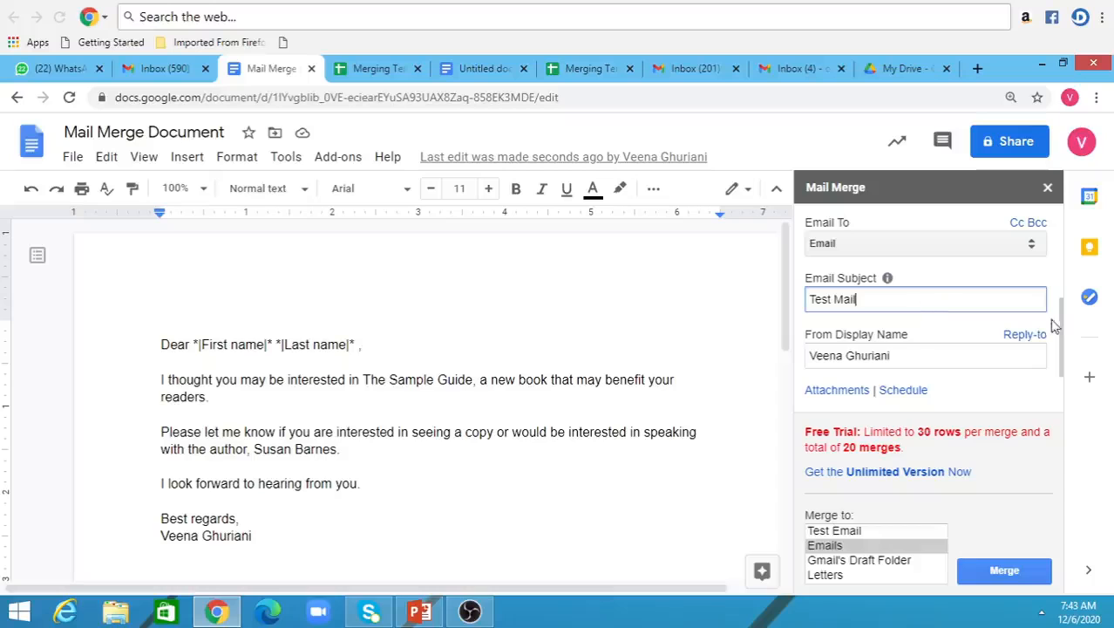
- Open the email body template for the PDF attachment email and save the book release invitation text
left_click_drag(1061, 320, 1071, 364)
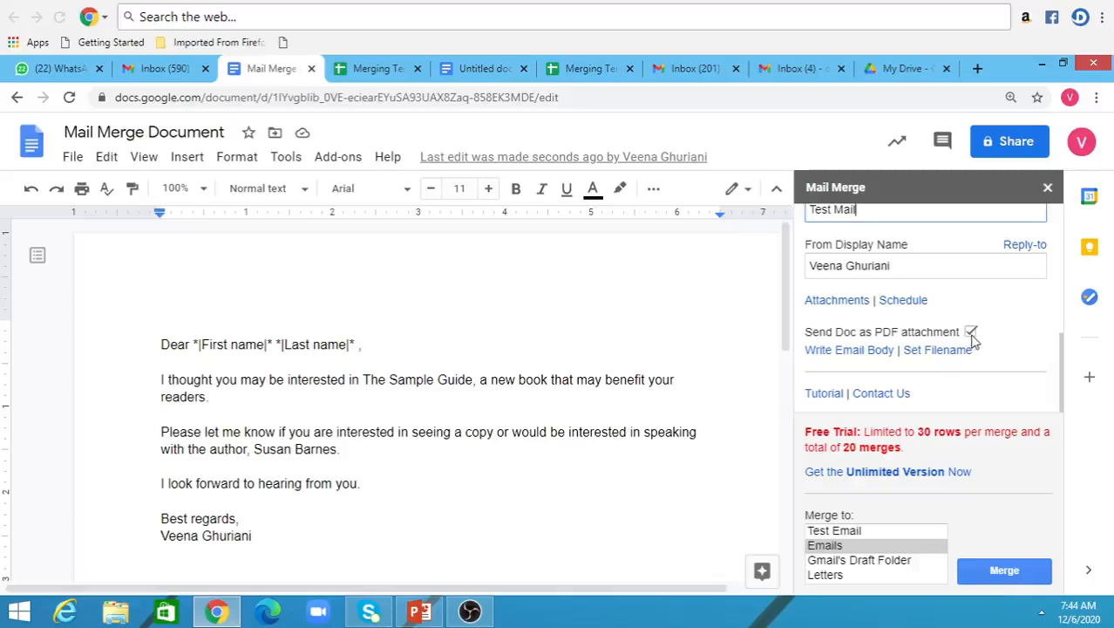
left_click(854, 350)
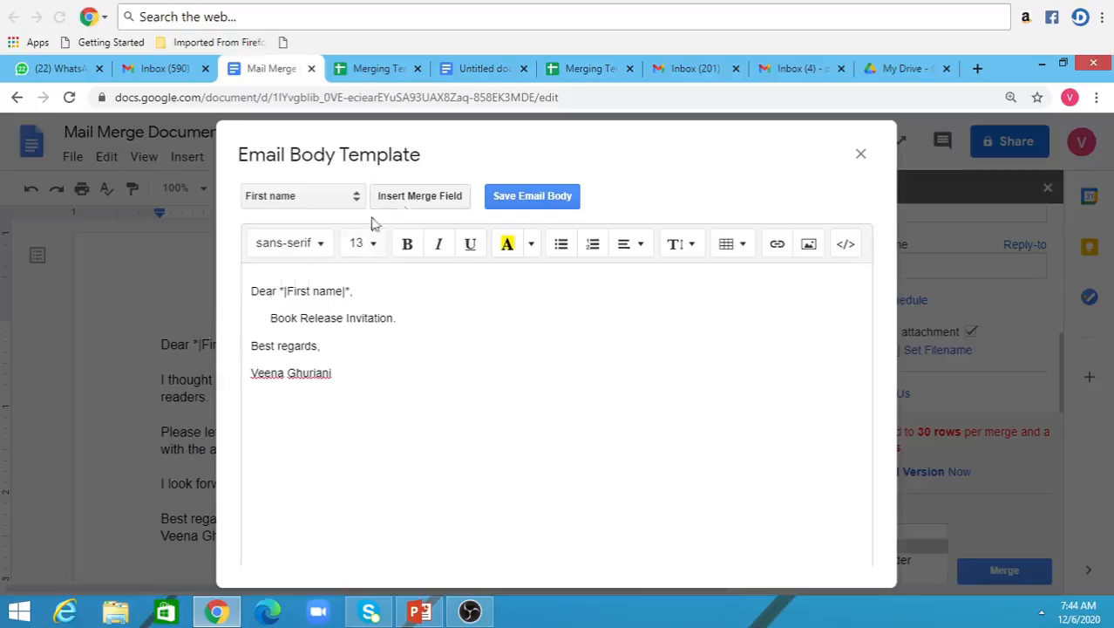
left_click(531, 197)
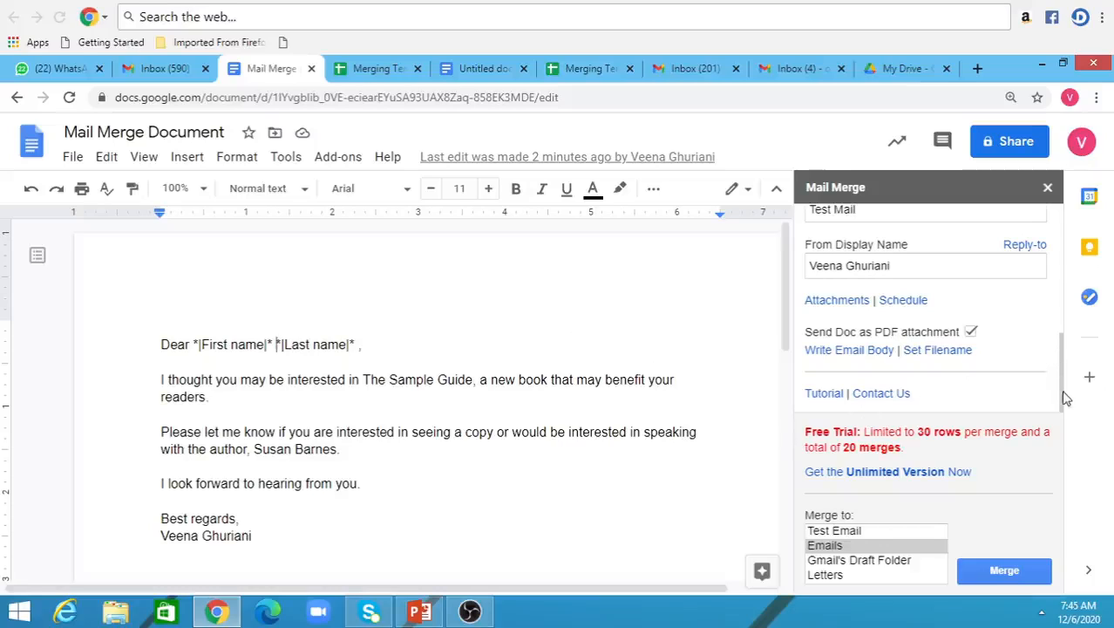
- Merge to Test Email and send it to the suggested email address
left_click(851, 534)
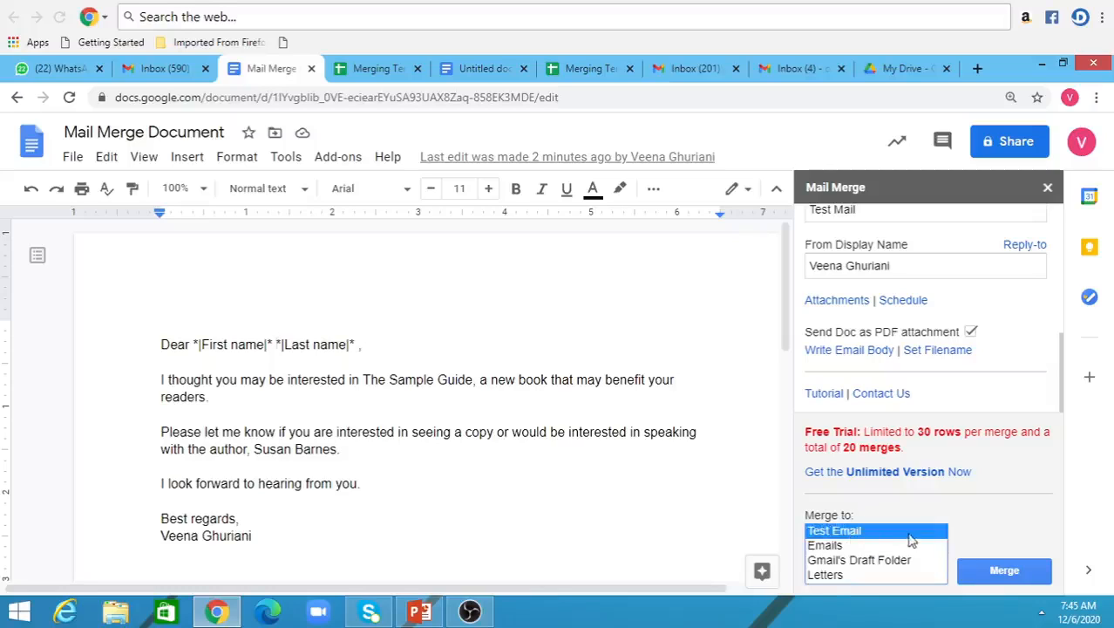
left_click(1002, 570)
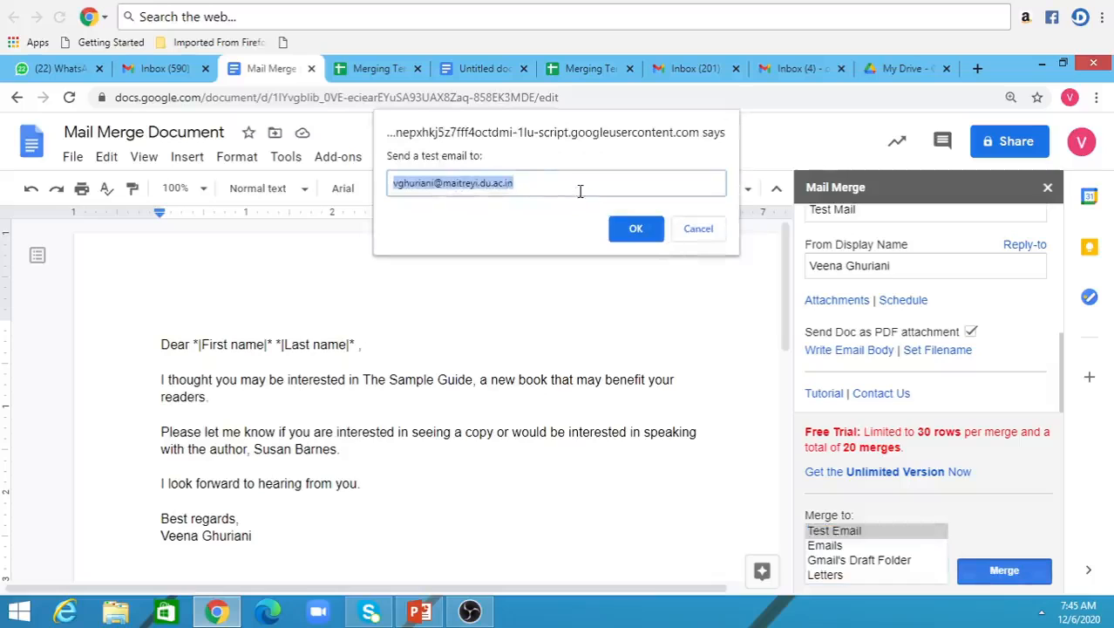
left_click(635, 229)
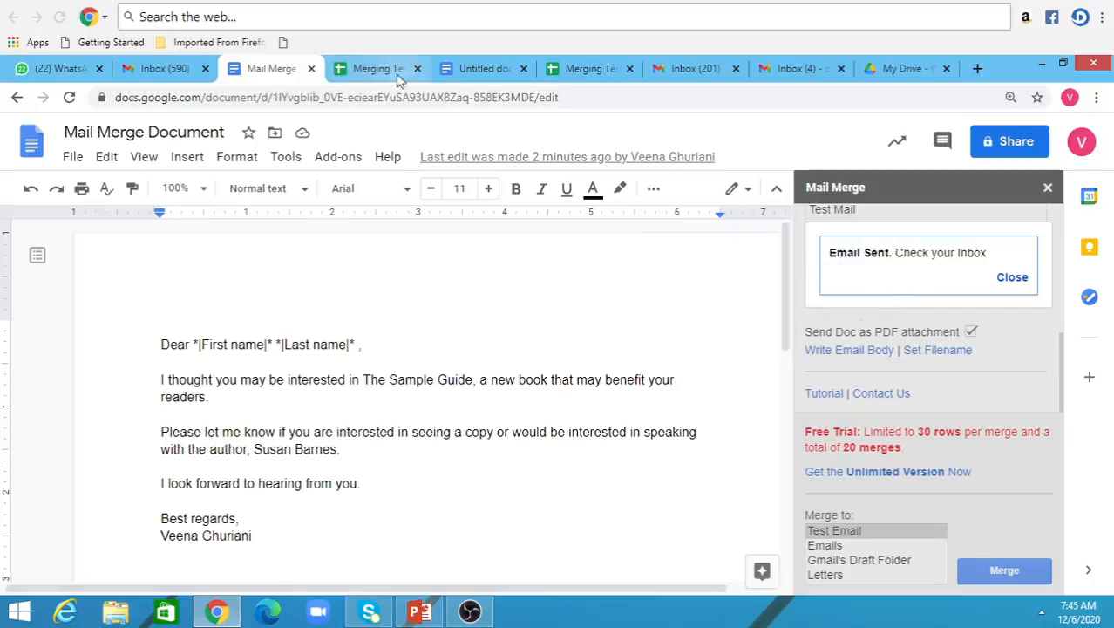
- Check the sender's Gmail inbox for the test mail, return to Mail Merge Document and dismiss the sent notice
left_click(144, 75)
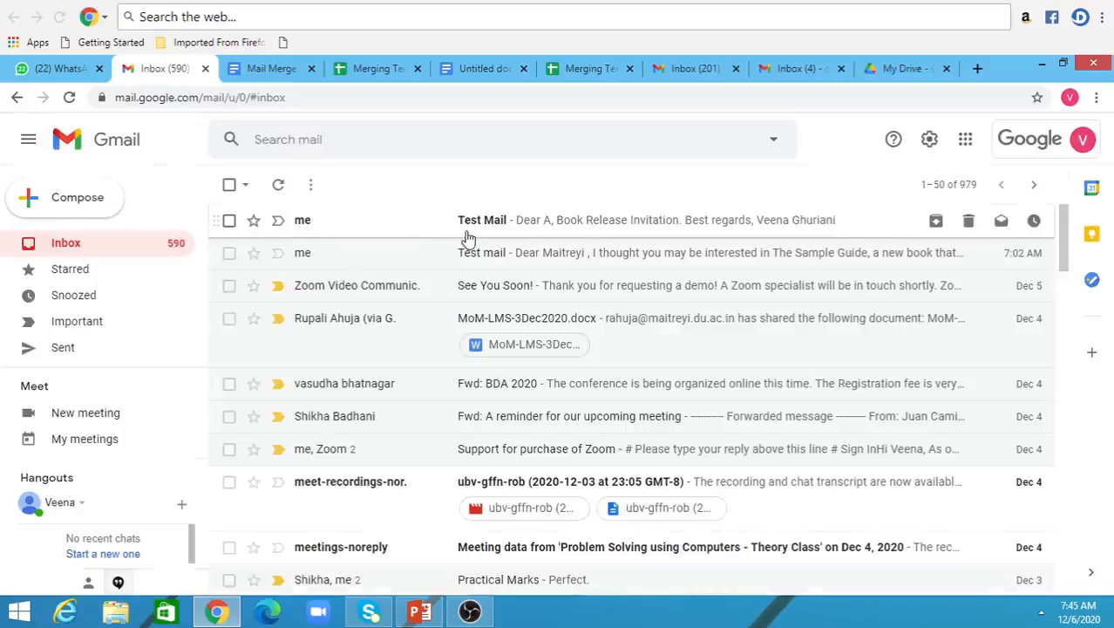
left_click(270, 73)
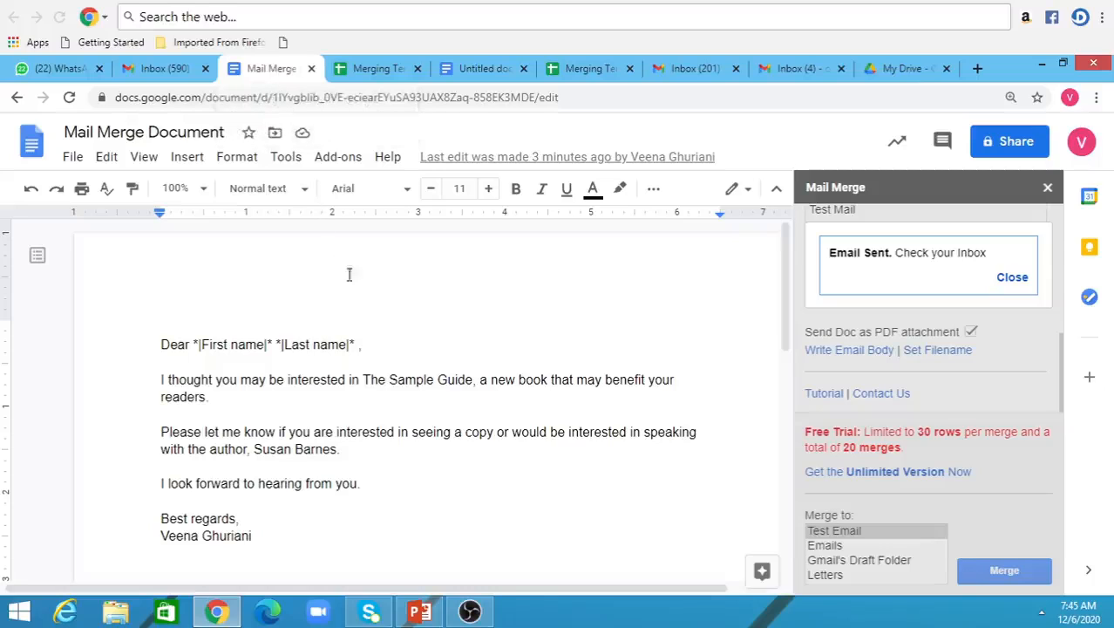
left_click(1010, 278)
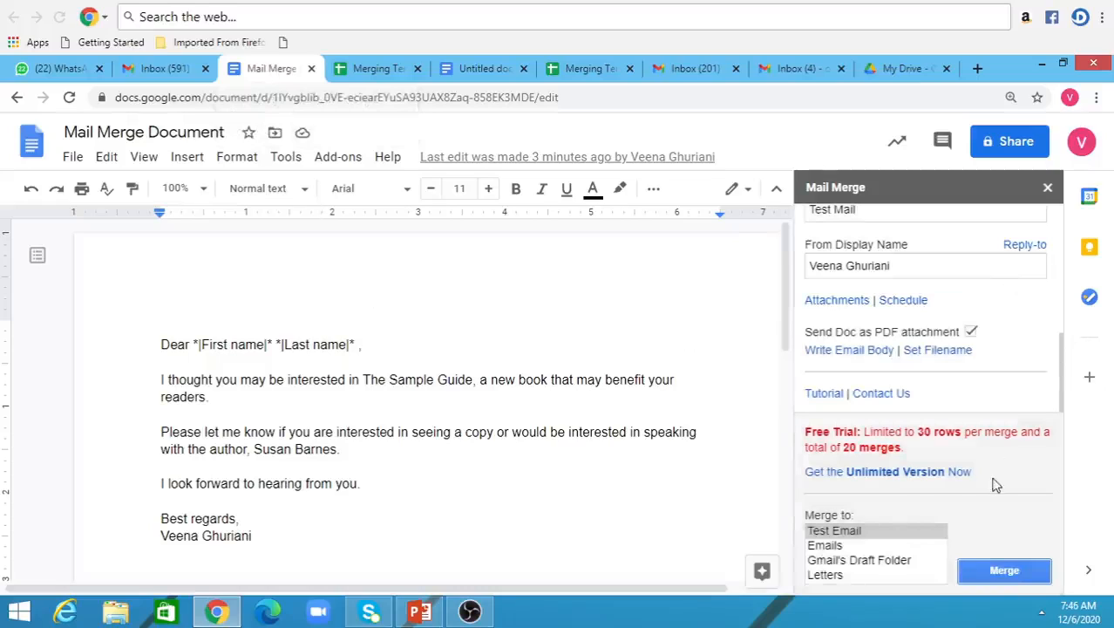
- Merge the letter to Emails, confirm sending to the recipients, and dismiss the completion notice
left_click(835, 546)
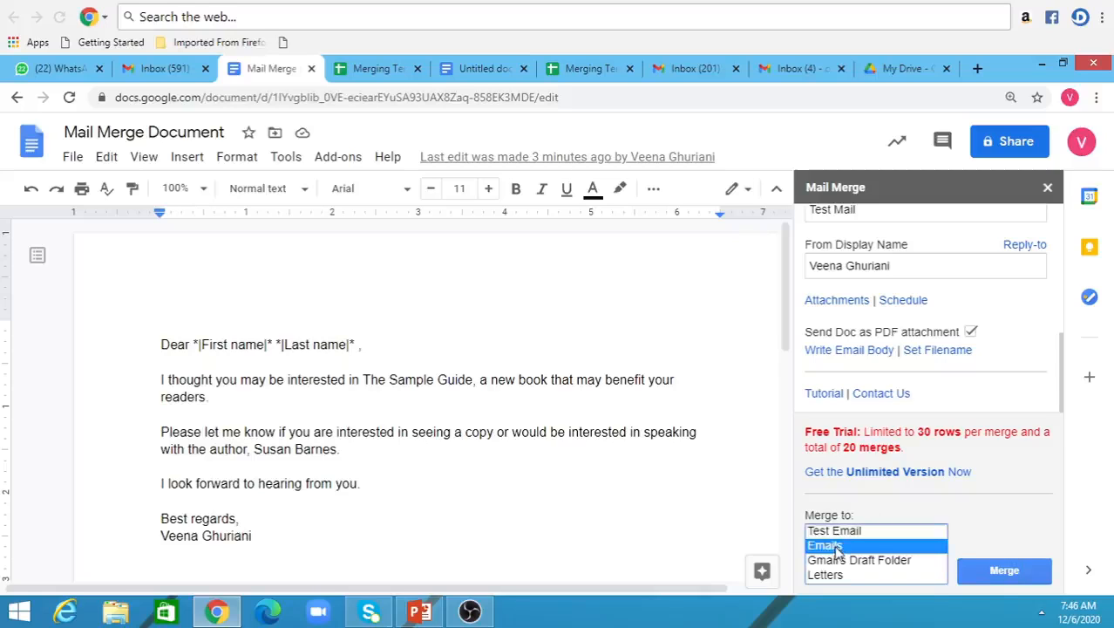
left_click(998, 574)
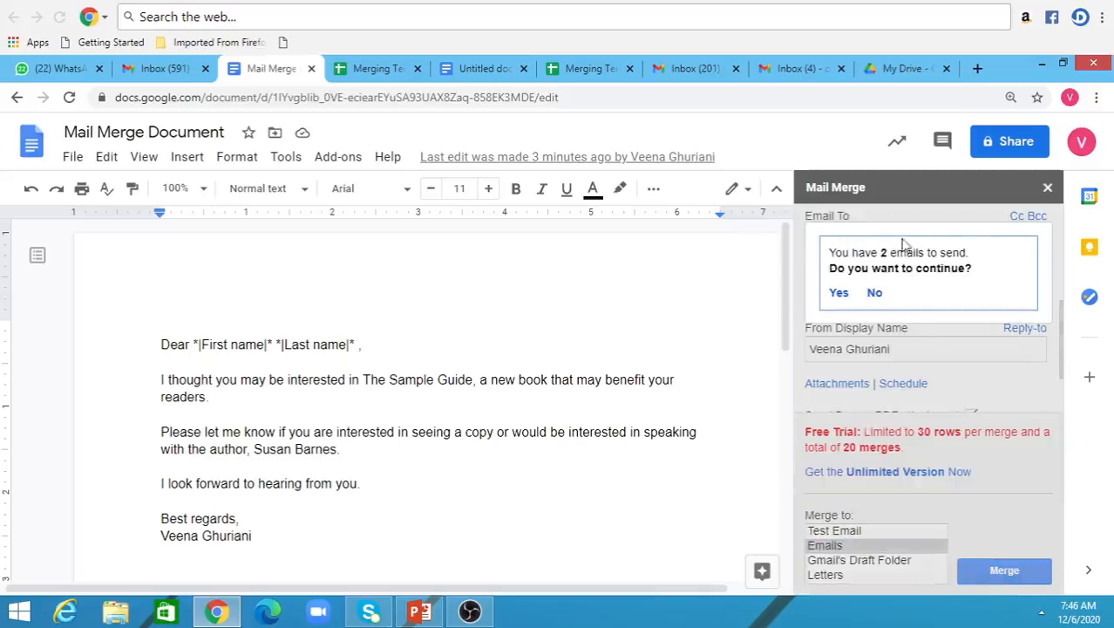
left_click(837, 296)
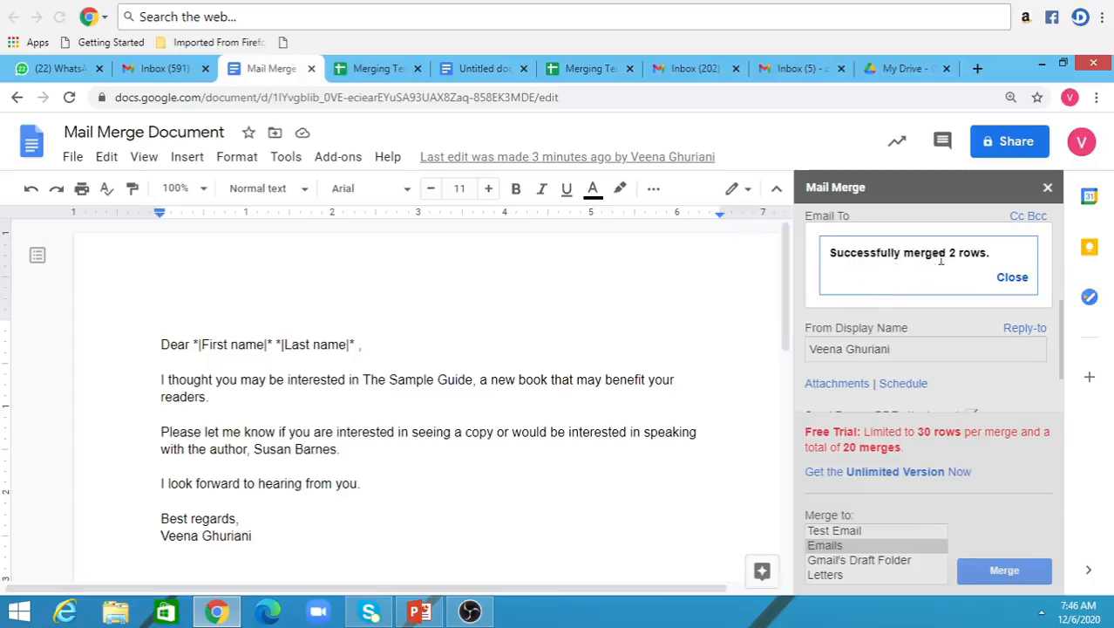
left_click(1011, 278)
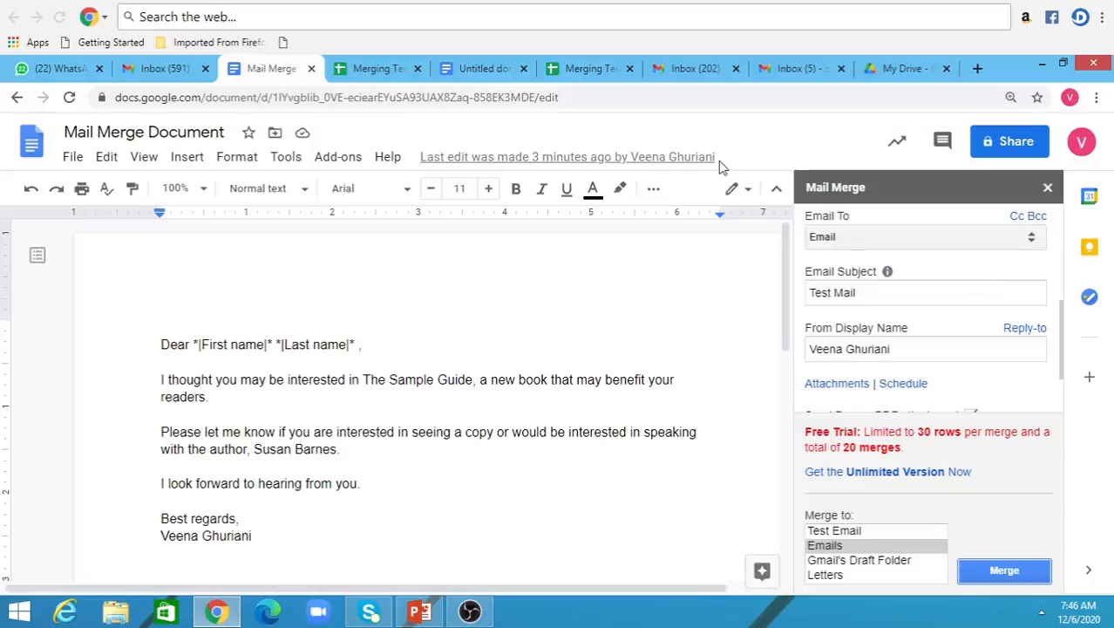
- Check the two recipients' Gmail inboxes for the merged Test Mail and its PDF attachment
left_click(681, 70)
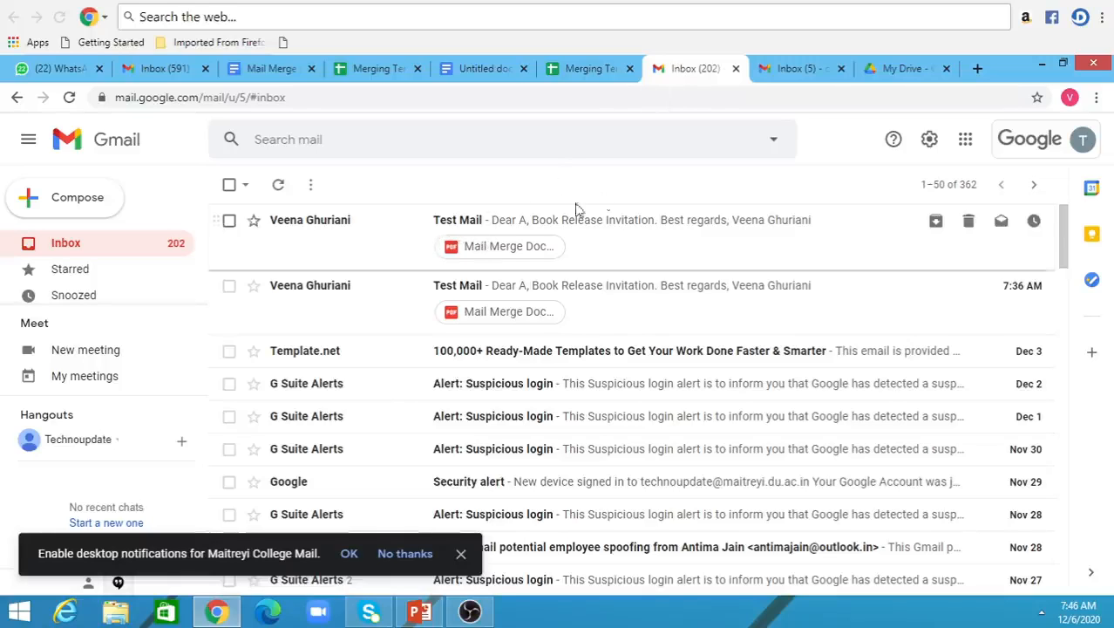
left_click(795, 77)
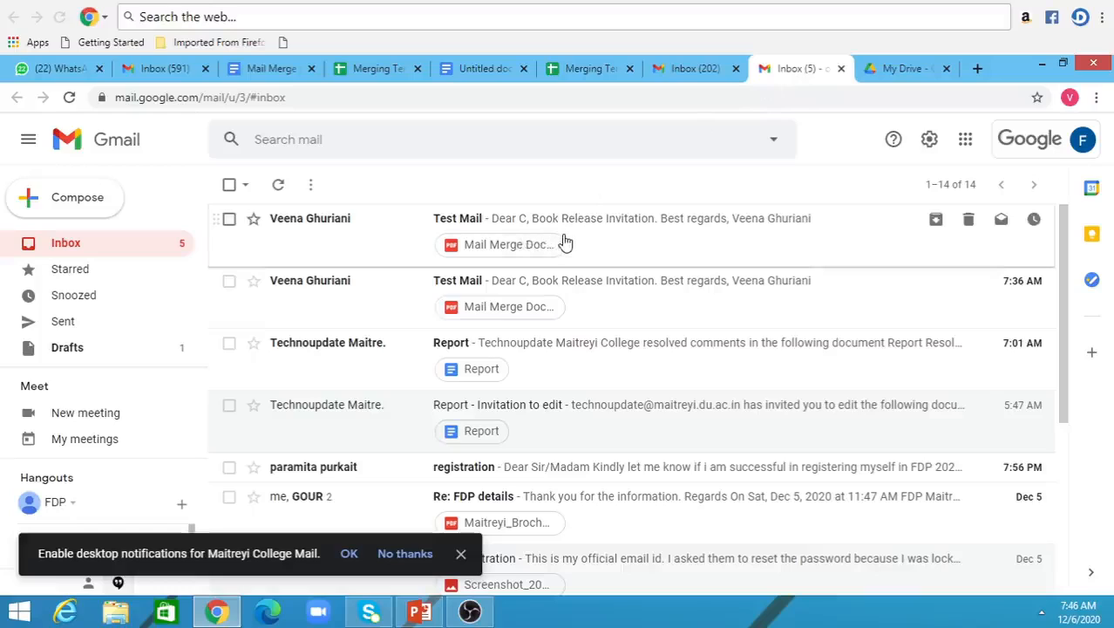
- Return to Mail Merge Document and choose Letters as the merge output
left_click(268, 74)
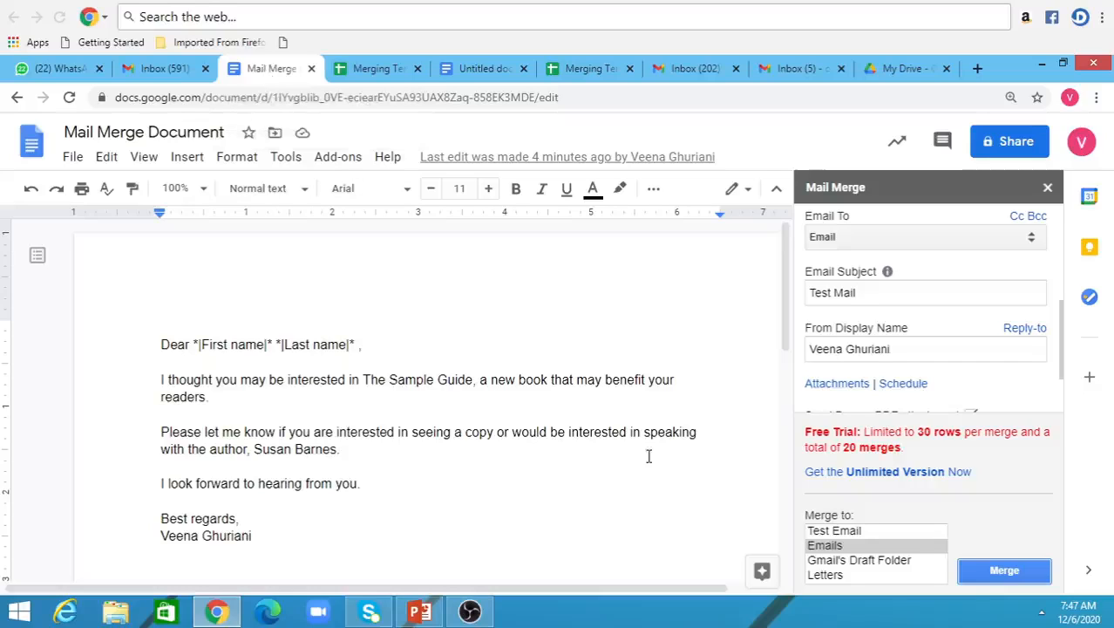
left_click(822, 575)
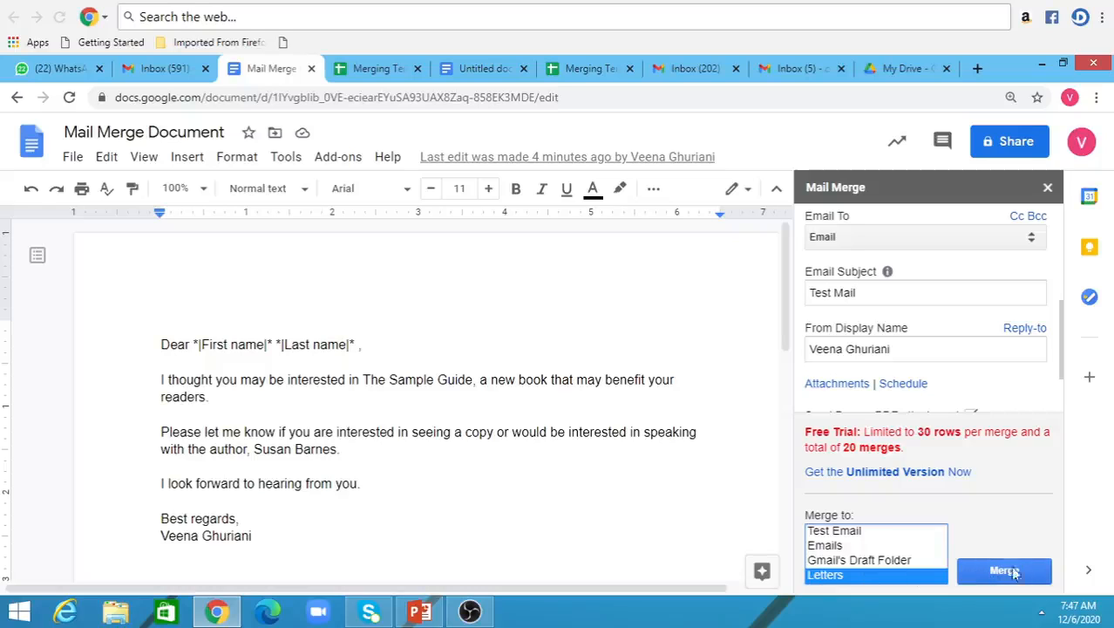